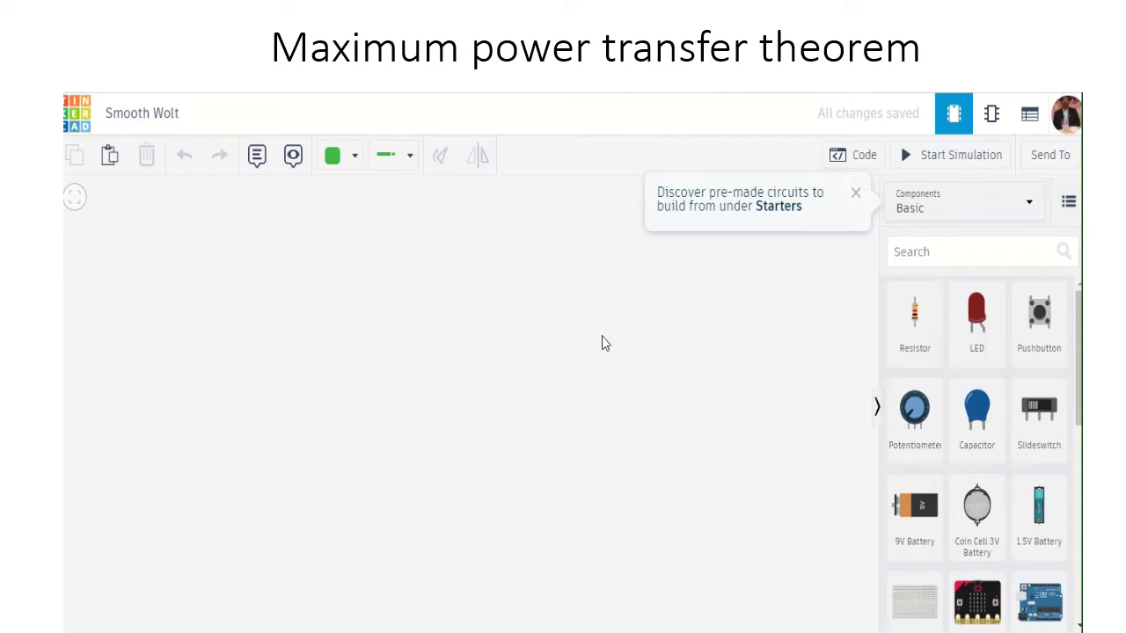
- Drag a 9V Battery onto the canvas, rotate it twice to lie horizontal, and shift it right
left_click(943, 251)
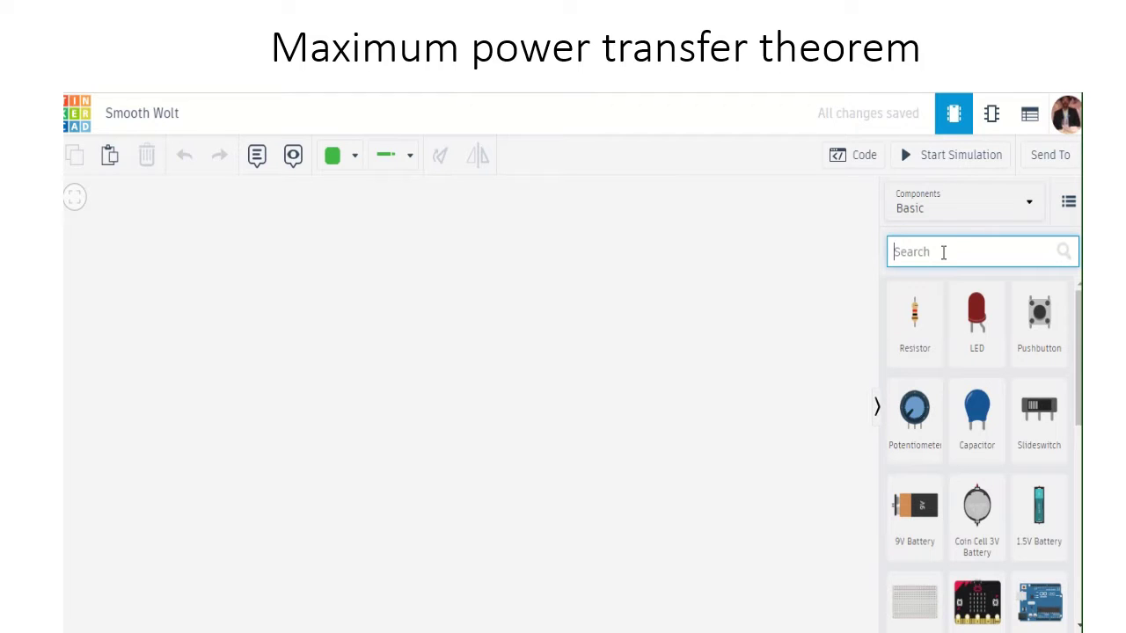
type("ba")
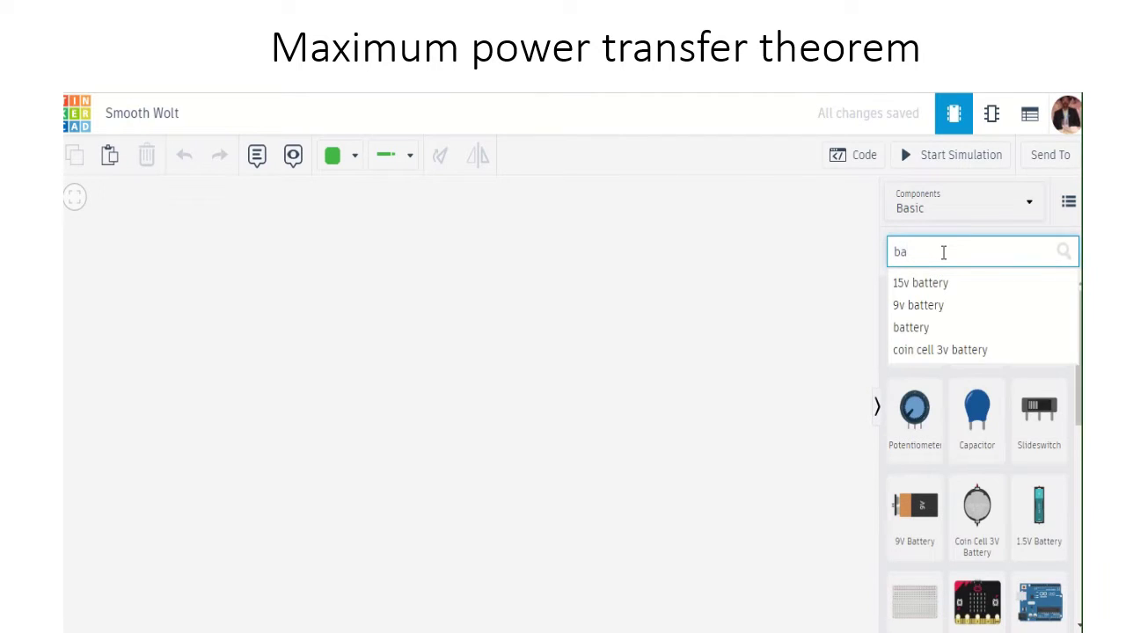
left_click(945, 304)
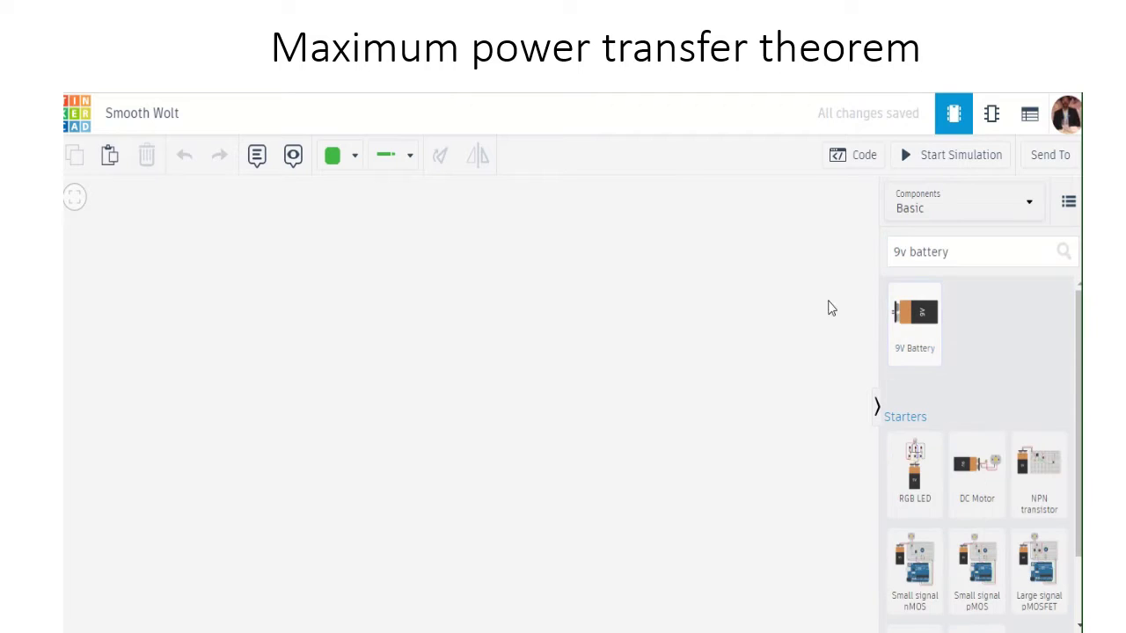
left_click_drag(912, 326, 212, 406)
key("r")
key("r")
key("r")
key("r")
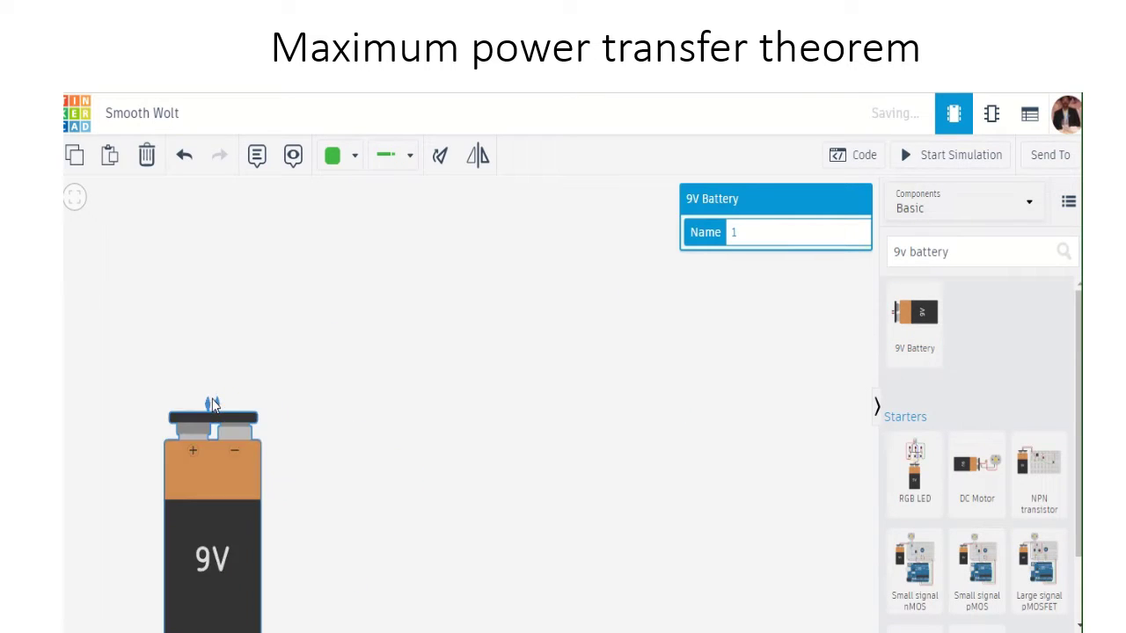
key("r")
key("r")
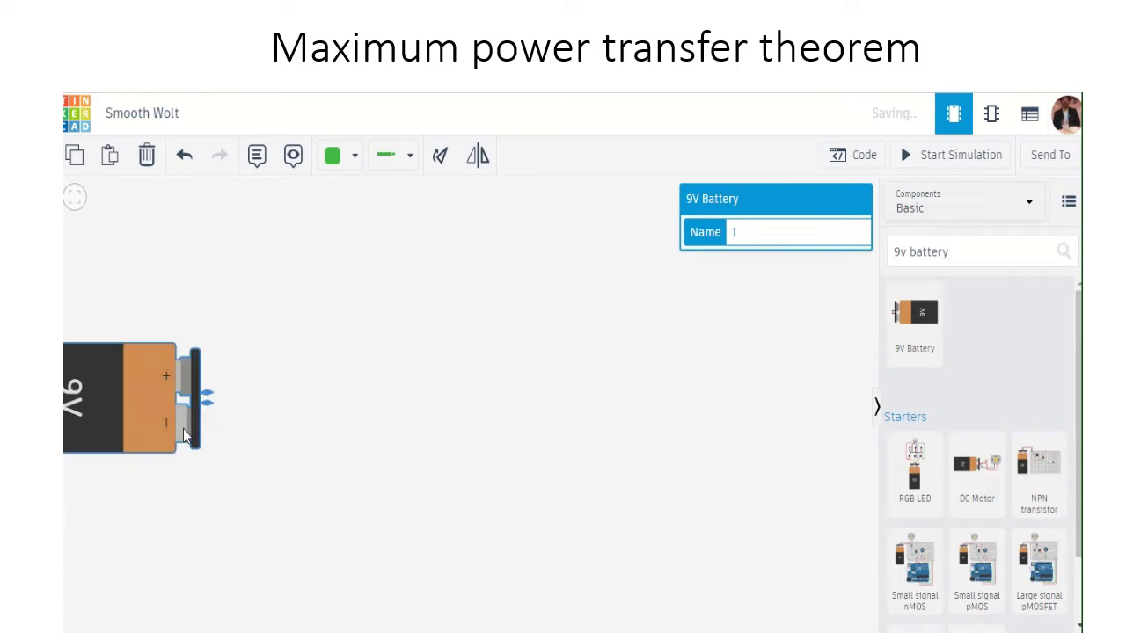
left_click_drag(172, 428, 282, 414)
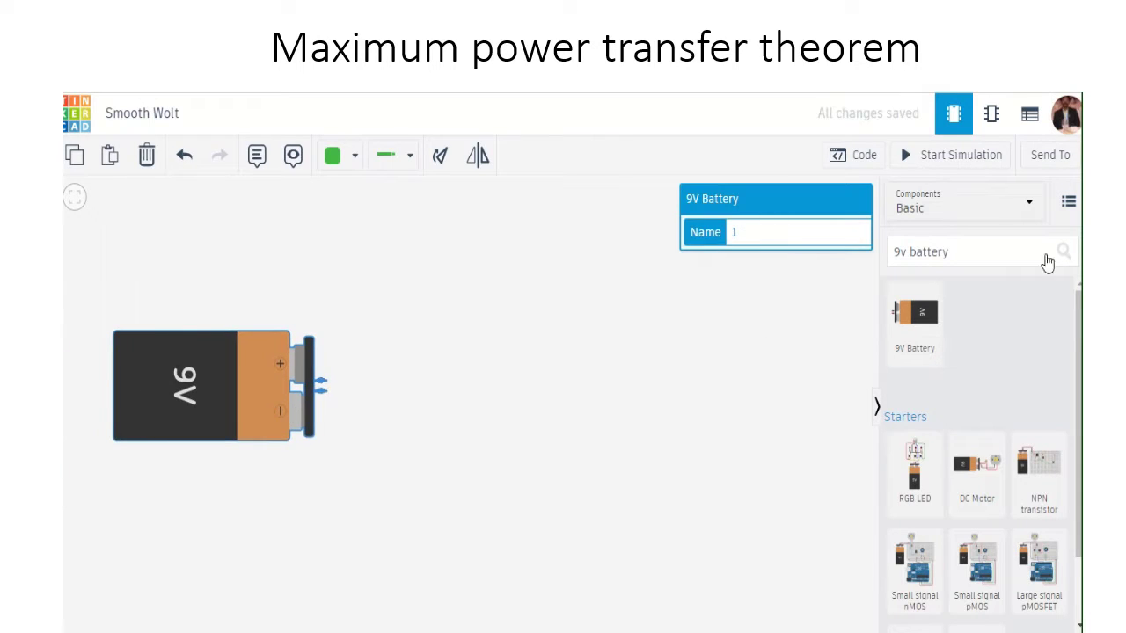
left_click(967, 251)
left_click_drag(967, 251, 887, 255)
left_click(934, 284)
- Search 'bre' and drop a Breadboard Small onto the canvas right of the 9V battery
triple_click(966, 251)
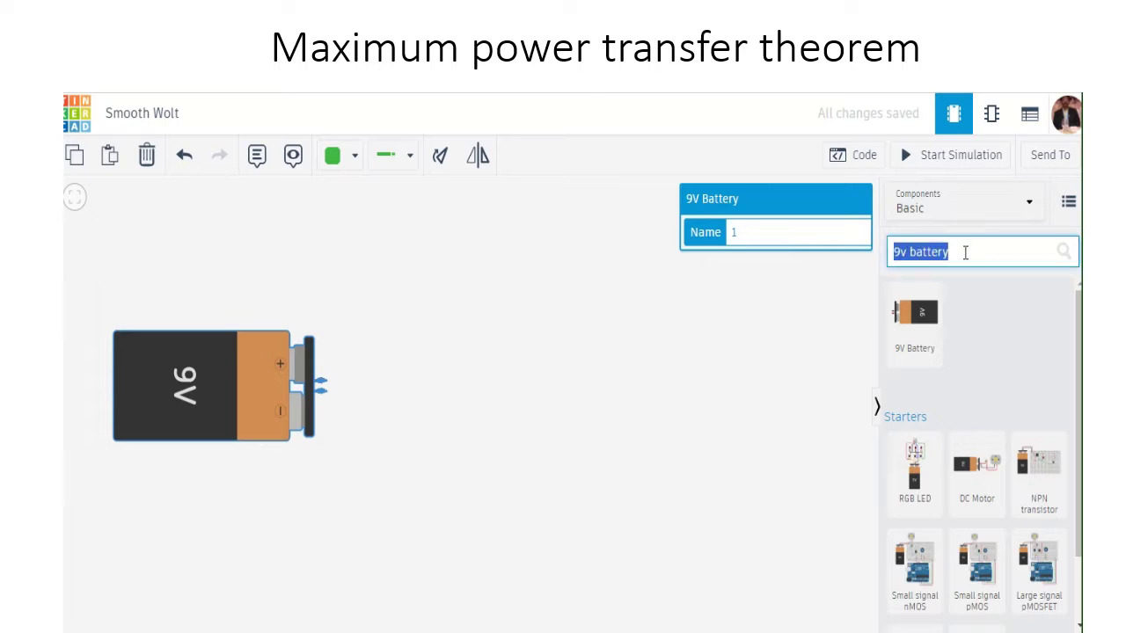
left_click_drag(965, 251, 990, 254)
type("bre")
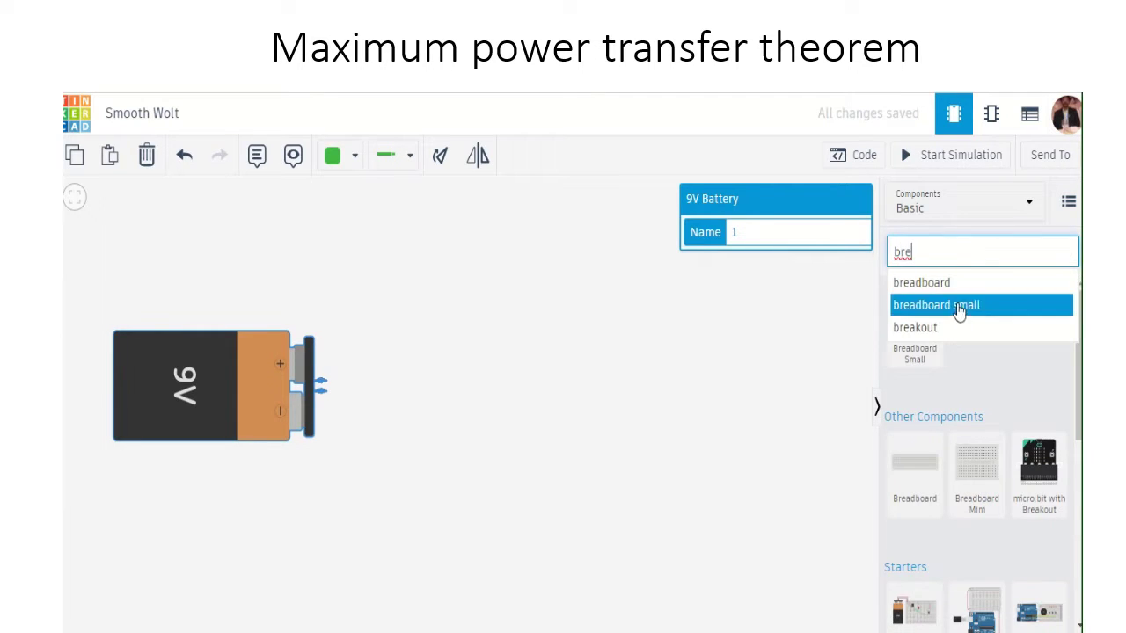
left_click(959, 306)
left_click_drag(913, 333, 568, 406)
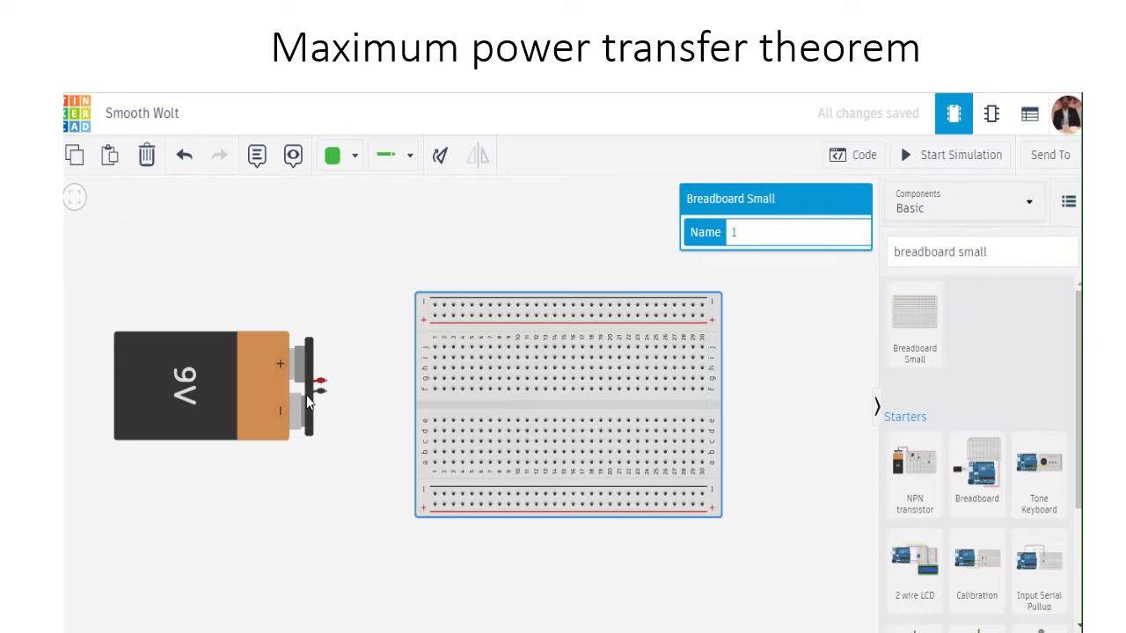
left_click(1000, 251)
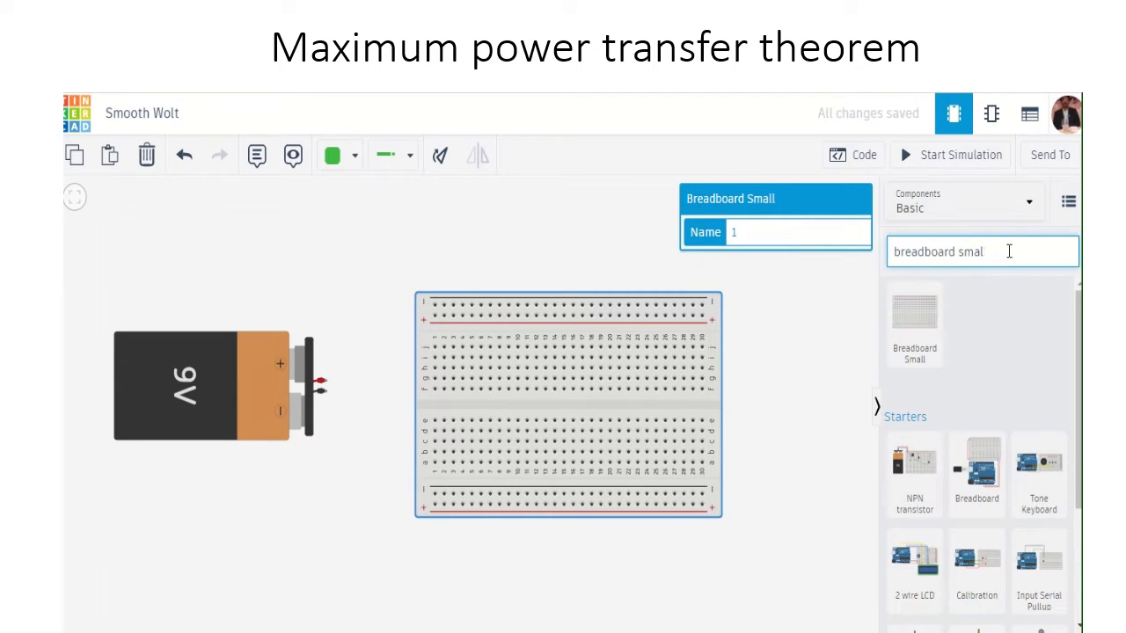
key("BackSpace")
key("BackSpace")
key("BackSpace")
key("BackSpace")
key("BackSpace")
key("BackSpace")
key("BackSpace")
key("BackSpace")
key("BackSpace")
key("BackSpace")
key("BackSpace")
key("BackSpace")
key("BackSpace")
key("BackSpace")
key("BackSpace")
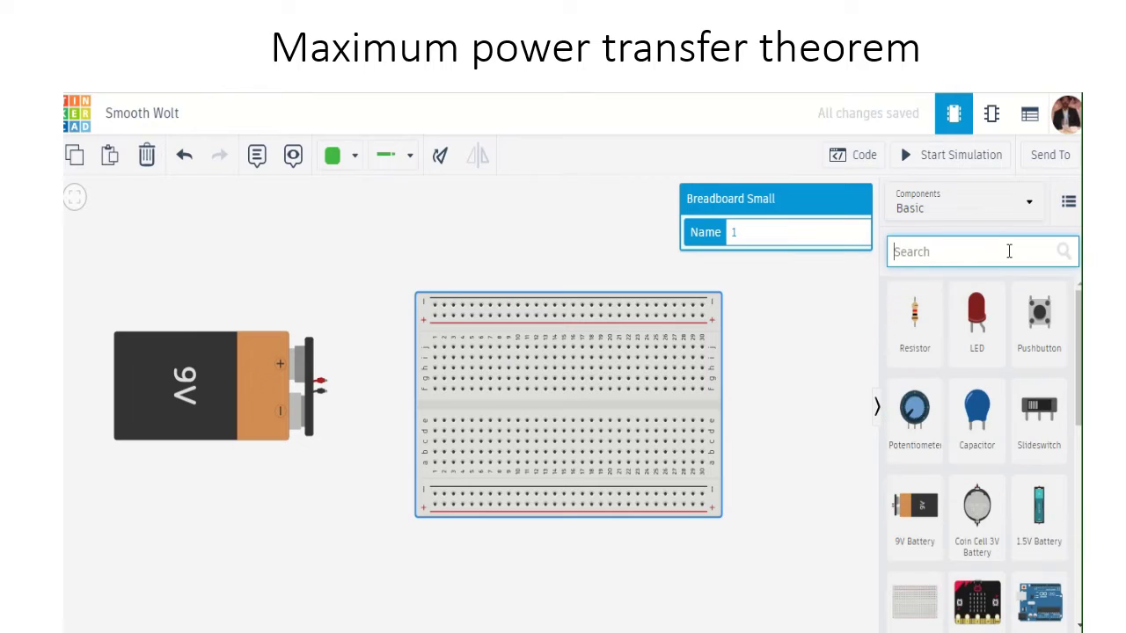
- Seat a horizontal resistor in the breadboard's upper rows and set its resistance to 100 Ω
type("res")
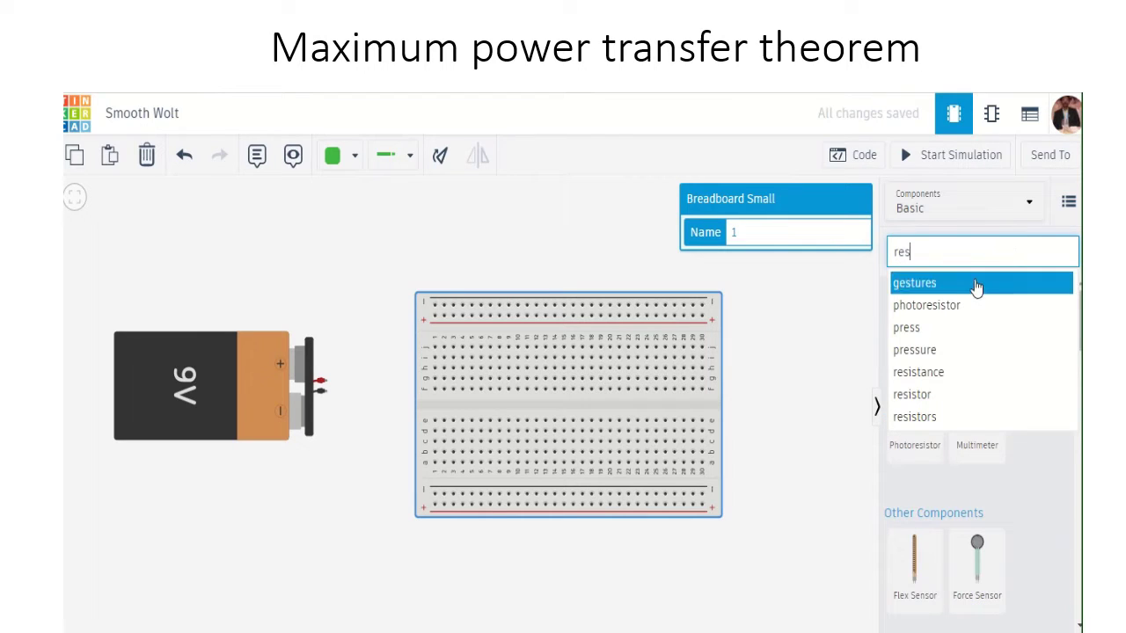
type("isto")
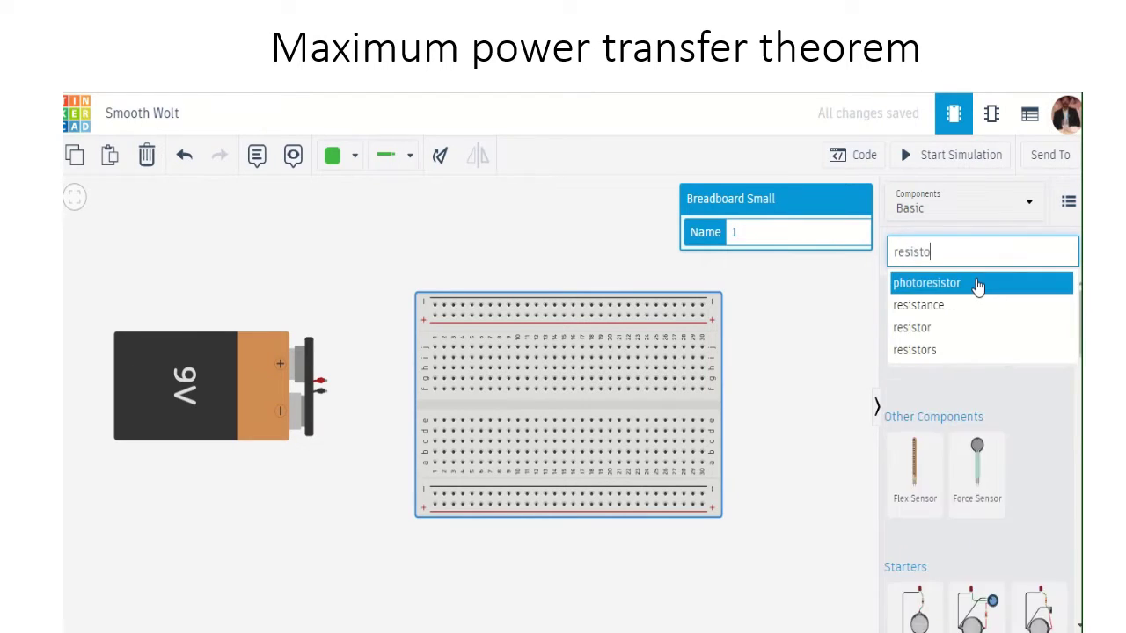
type("r")
left_click(941, 306)
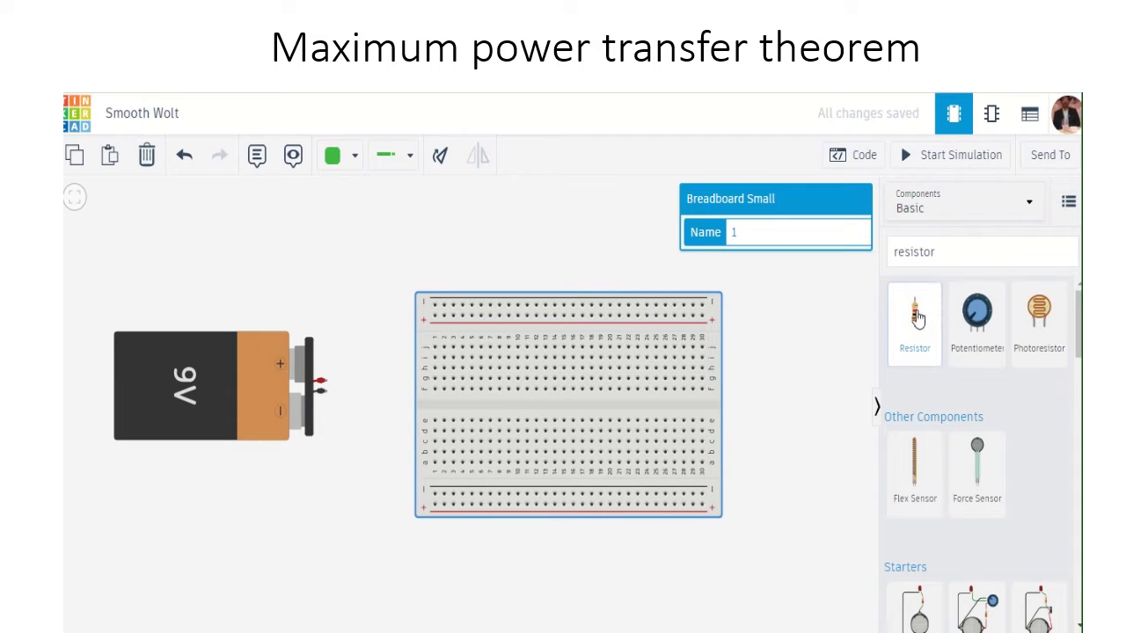
left_click_drag(915, 317, 565, 388)
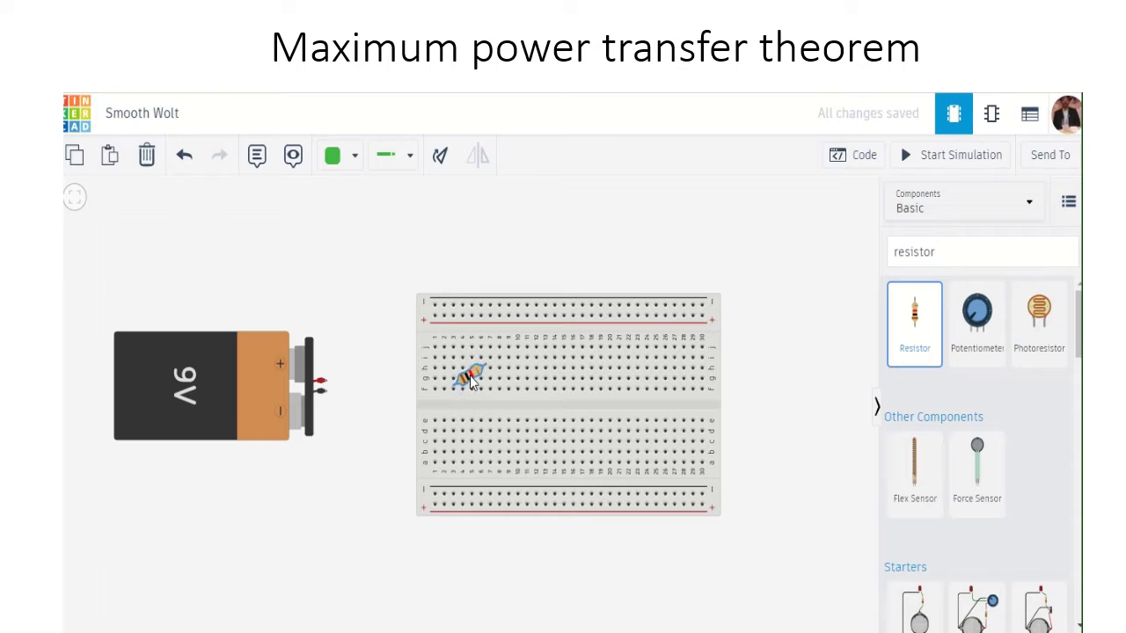
key("r")
left_click_drag(475, 368, 471, 352)
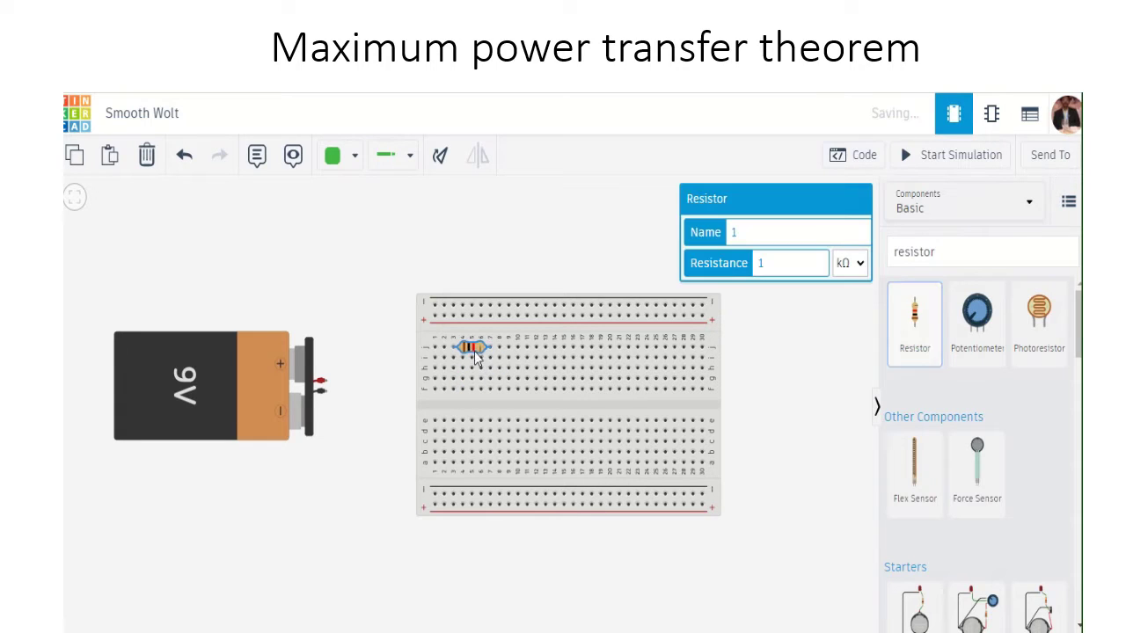
left_click(849, 263)
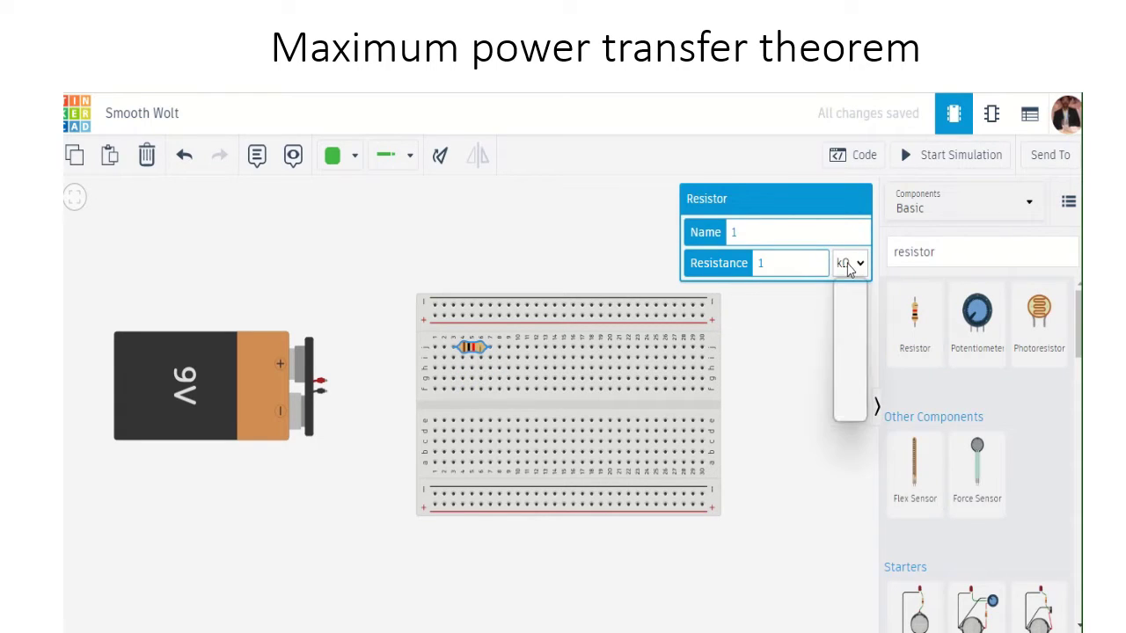
left_click(847, 361)
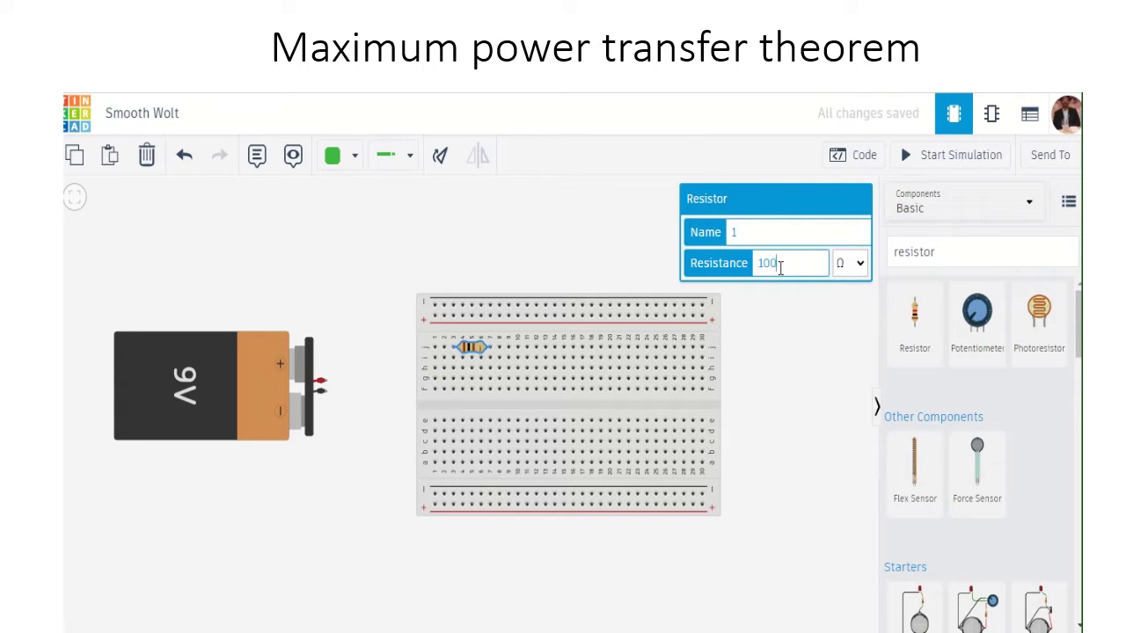
left_click(763, 355)
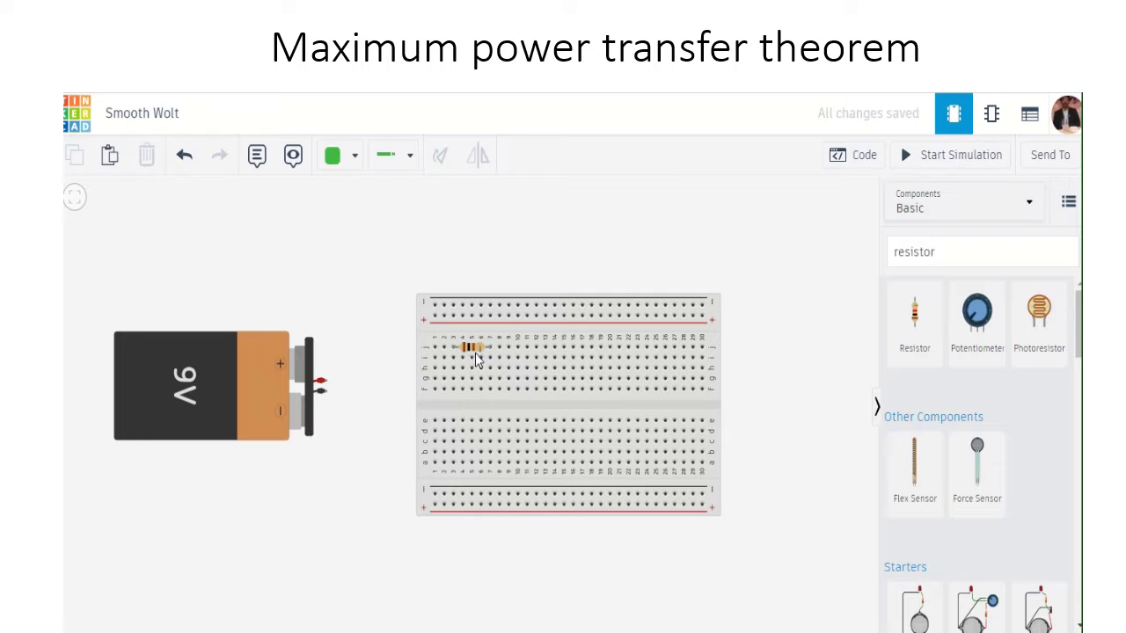
- Place a multimeter above the breadboard and switch its mode to current measurement
left_click(954, 251)
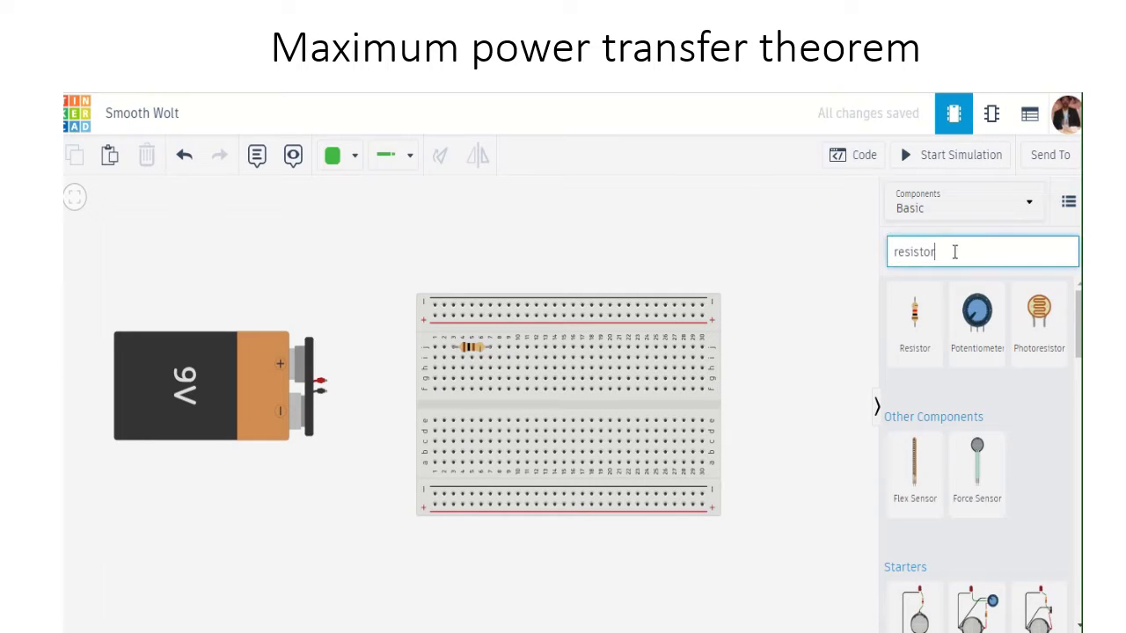
left_click_drag(944, 252, 895, 254)
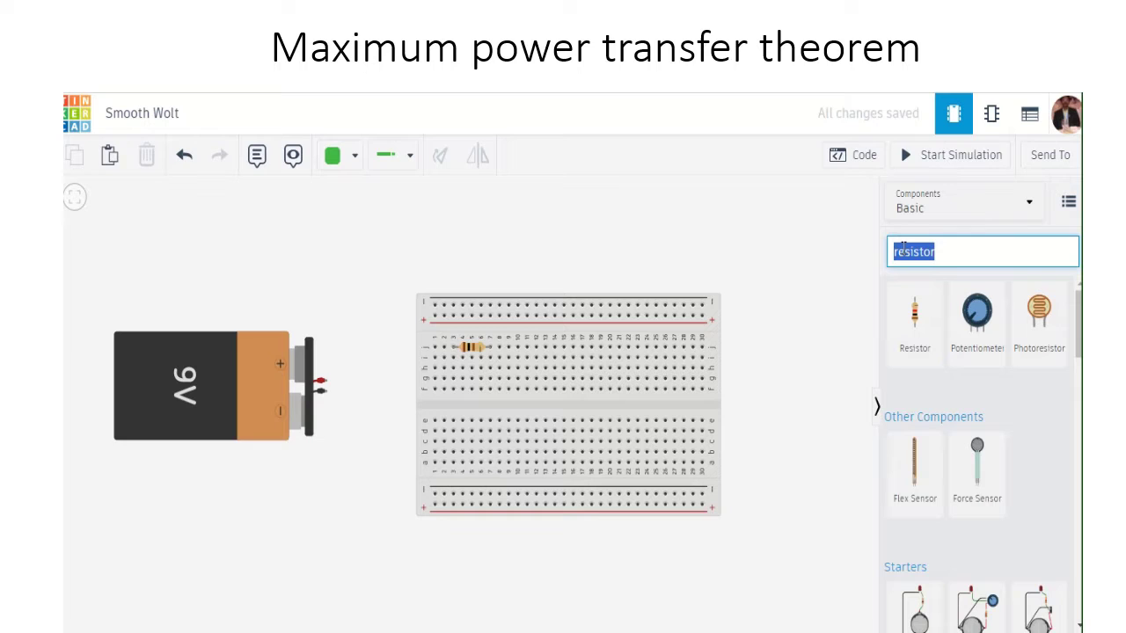
type("multi")
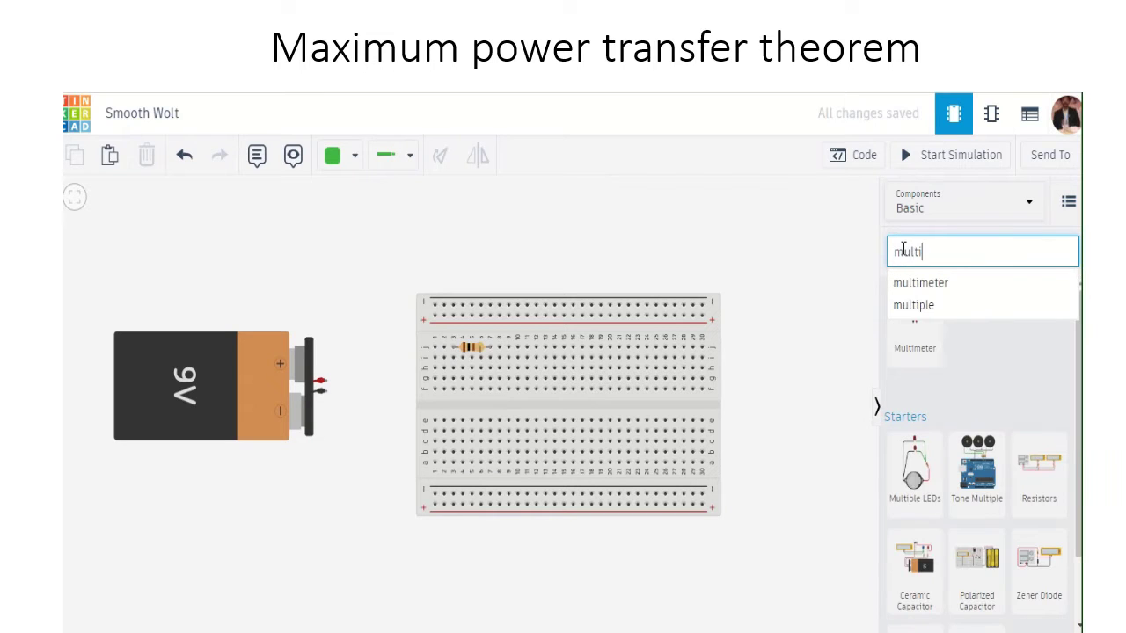
left_click(915, 283)
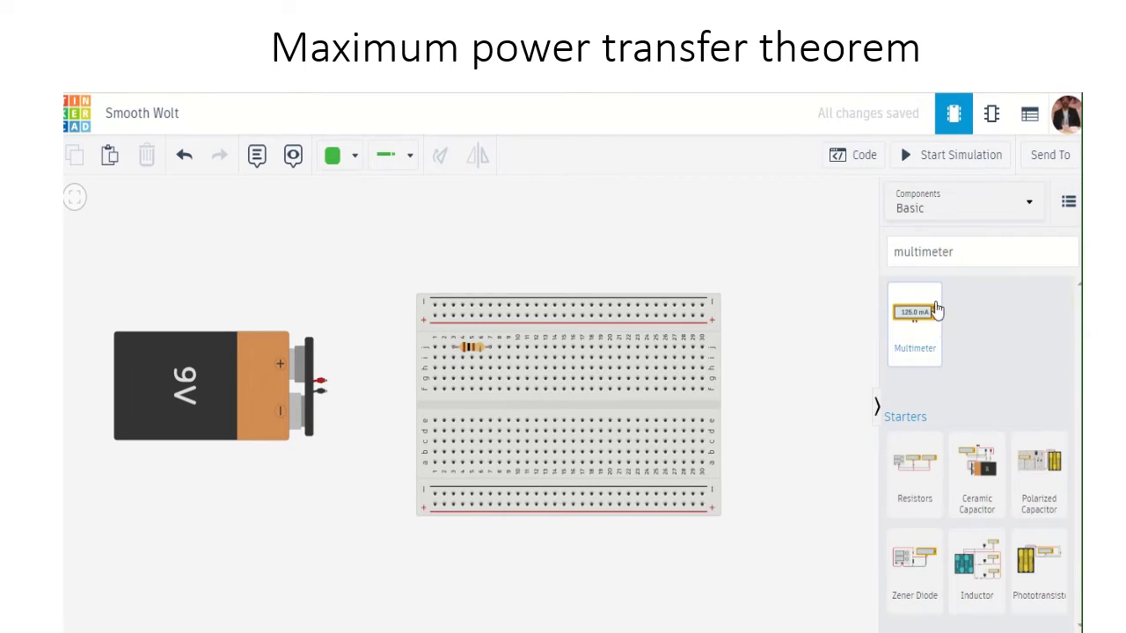
left_click_drag(917, 315, 544, 260)
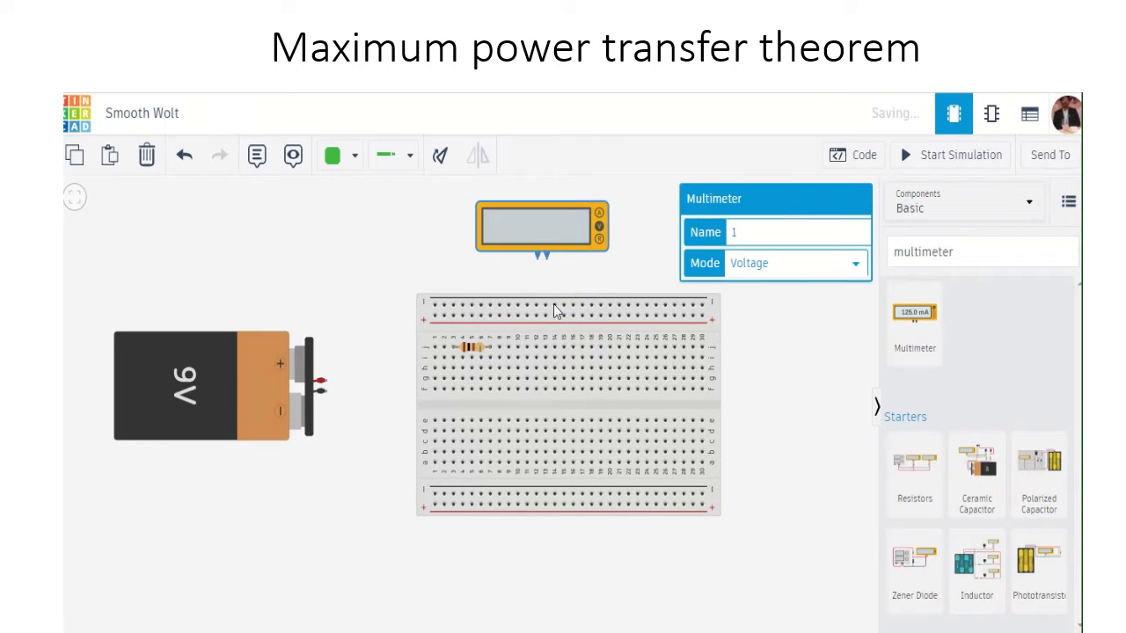
left_click(616, 283)
left_click(547, 233)
left_click(806, 271)
left_click(785, 296)
left_click(542, 291)
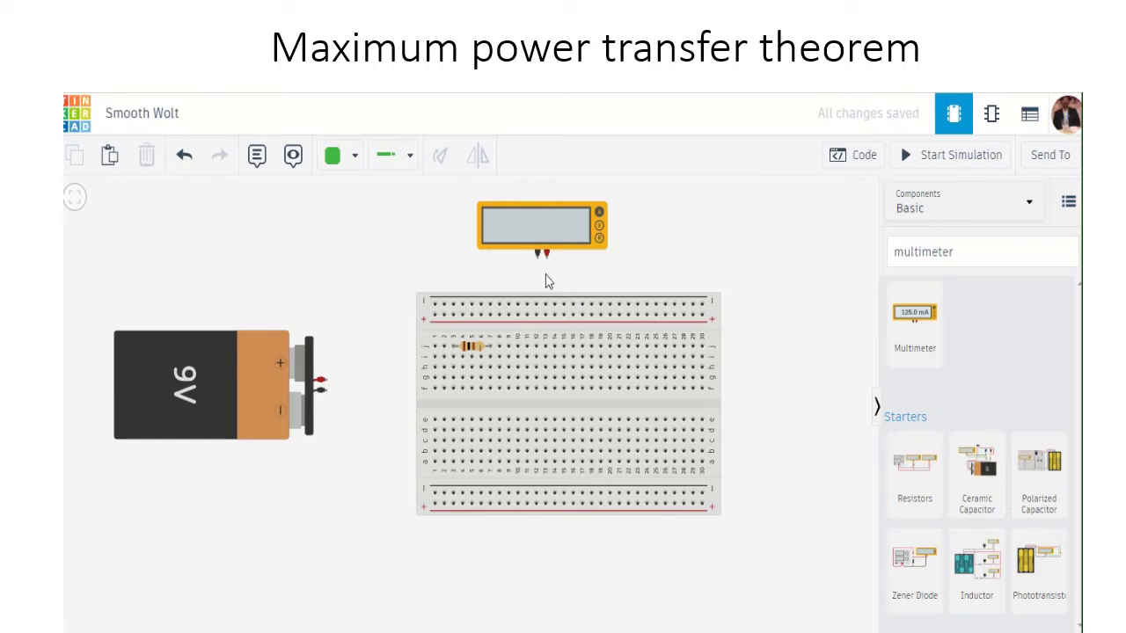
- Wire the meter's positive probe beside the resistor and its negative probe to a hole further right
left_click(490, 358)
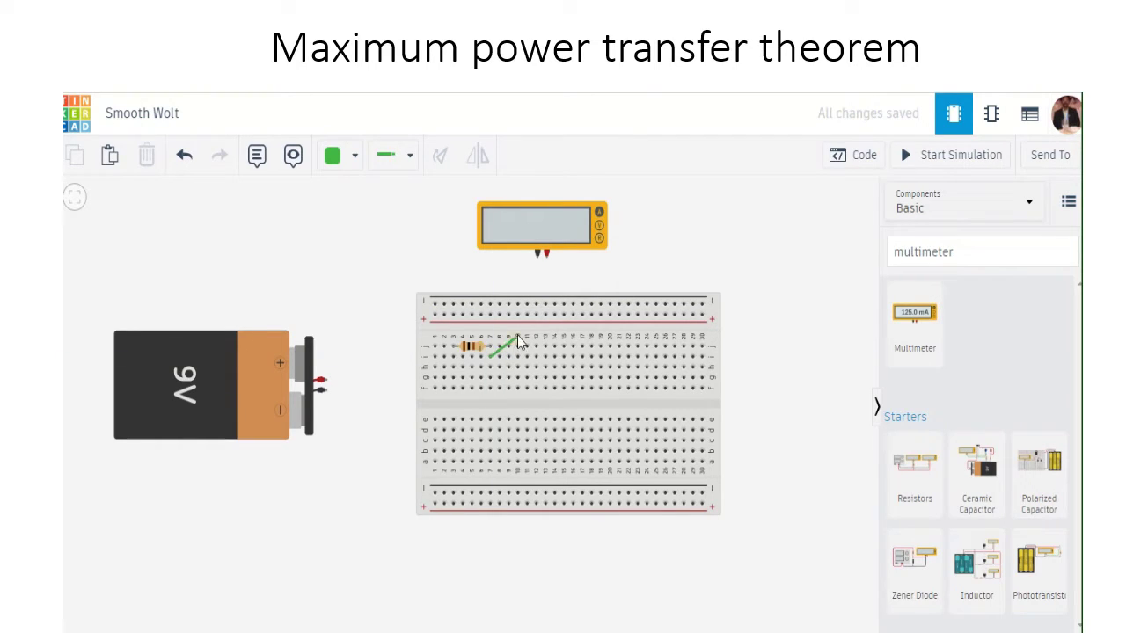
left_click(547, 255)
left_click(537, 256)
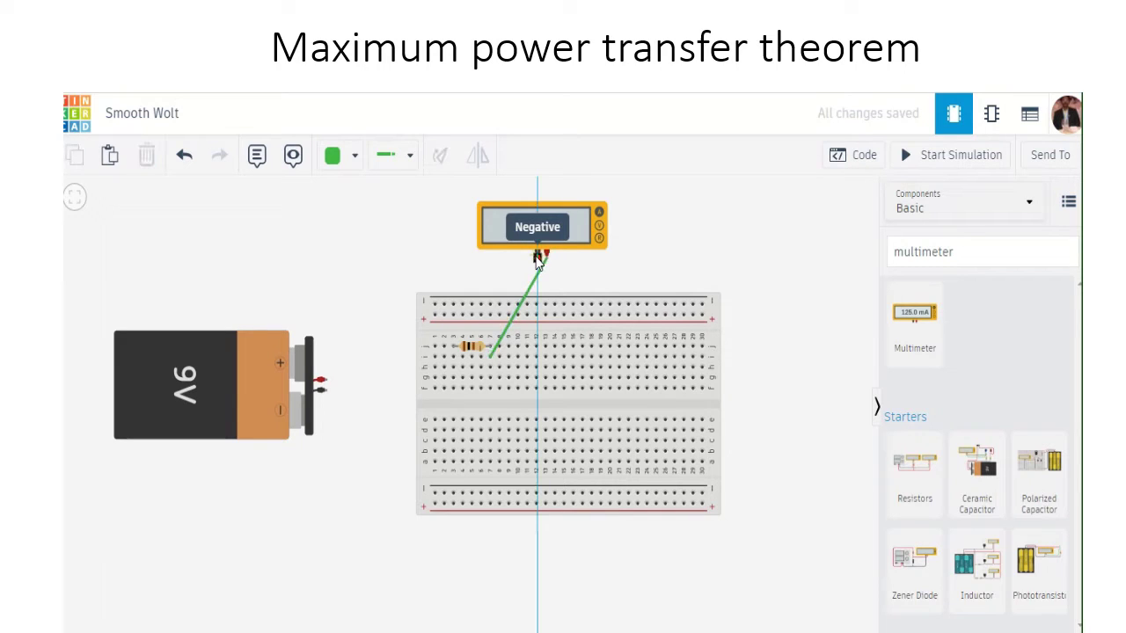
left_click(590, 361)
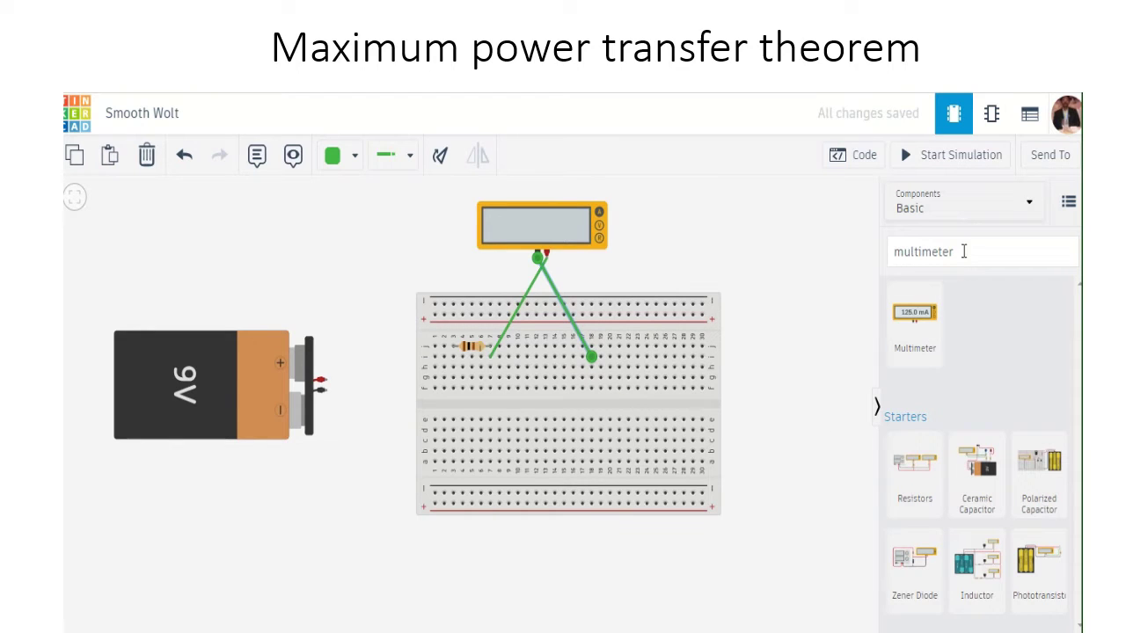
left_click_drag(963, 251, 890, 255)
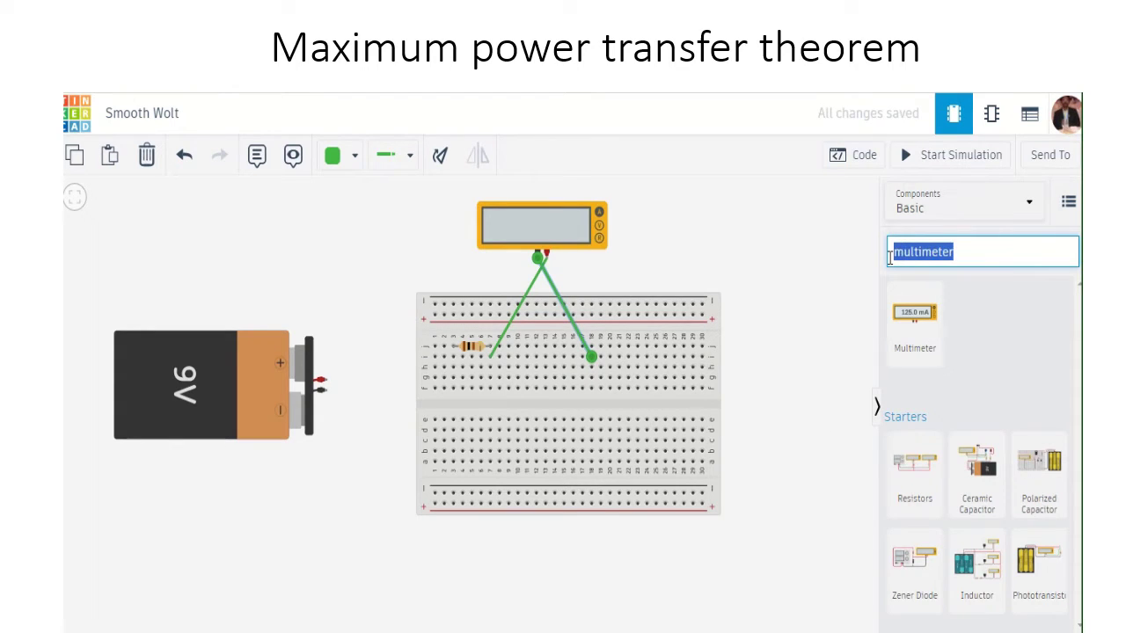
- Drop a 1 kΩ resistor upright across the breadboard's centre gap and start a wire at its lower lead
type("re")
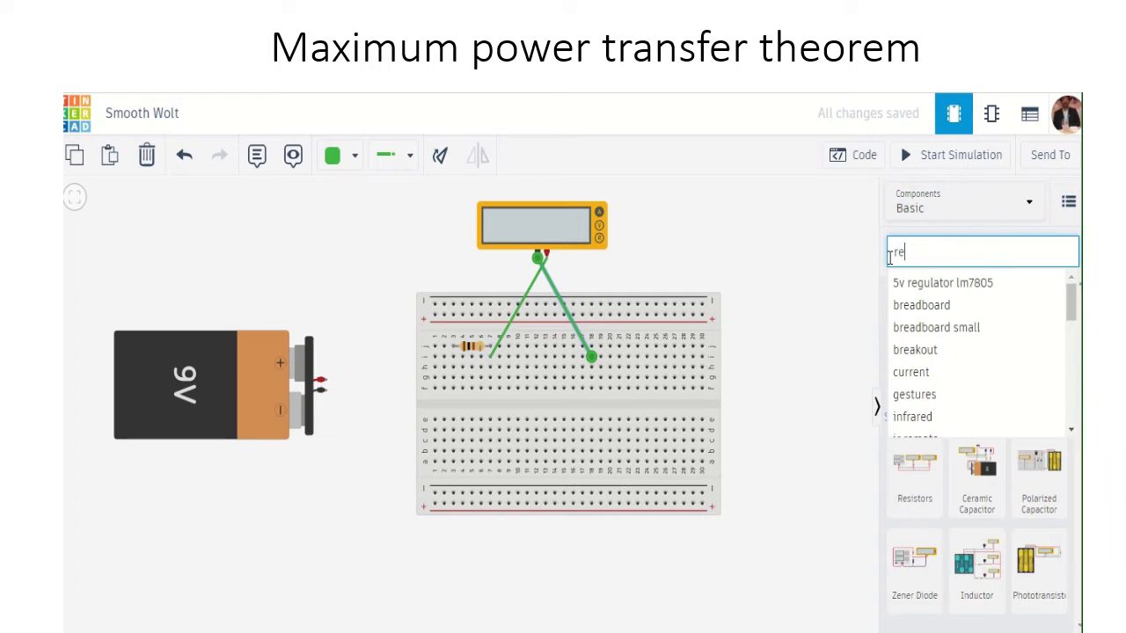
type("sis")
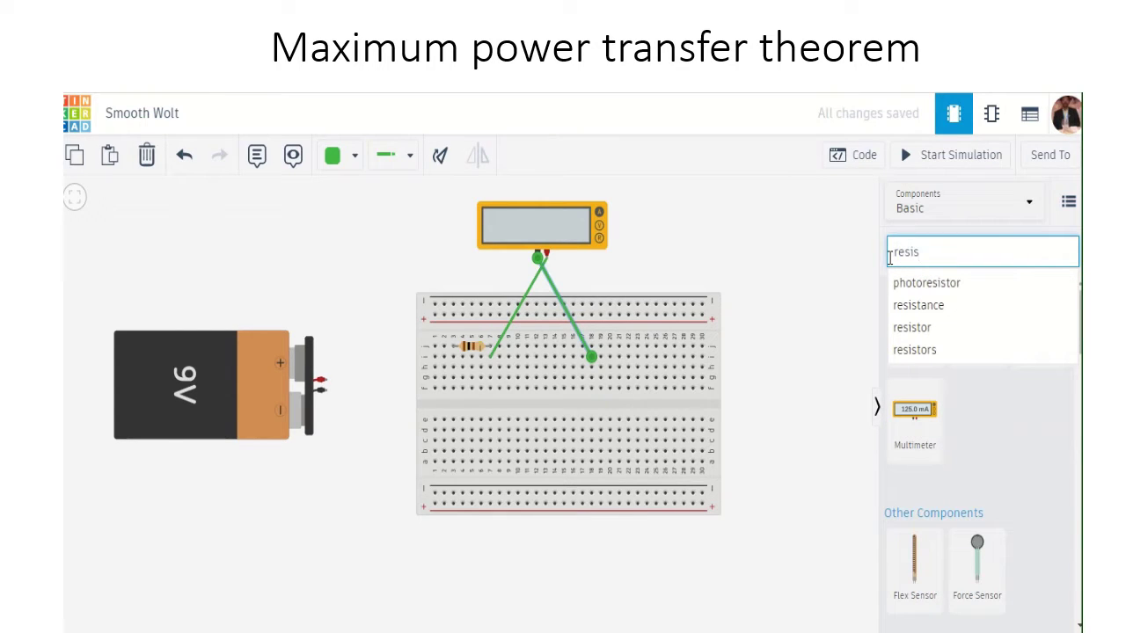
left_click(912, 327)
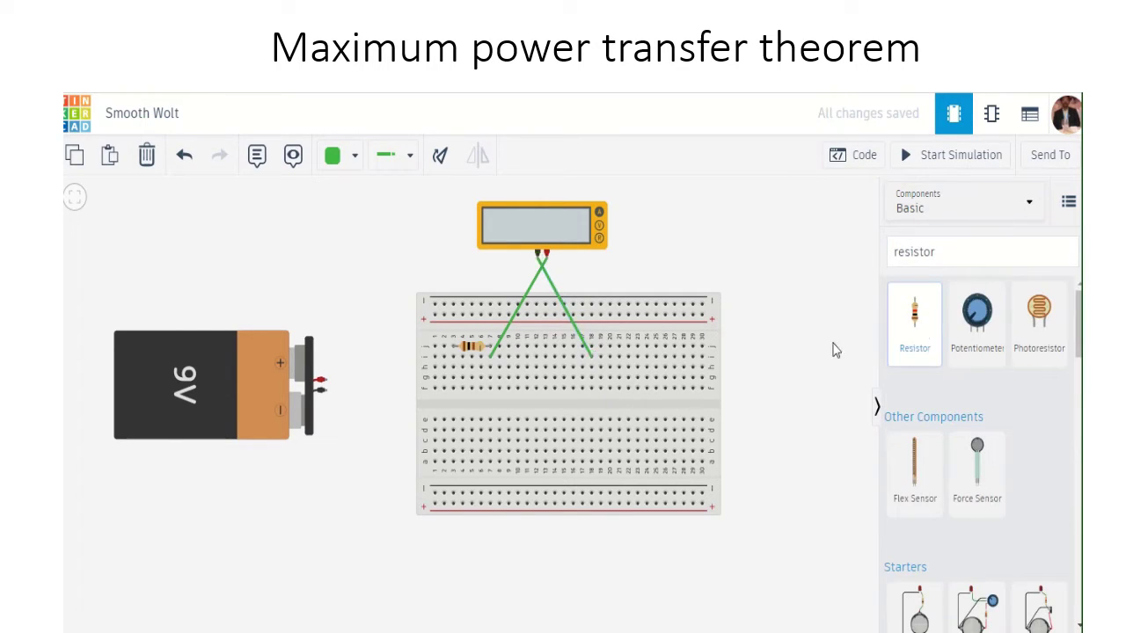
left_click_drag(915, 317, 593, 417)
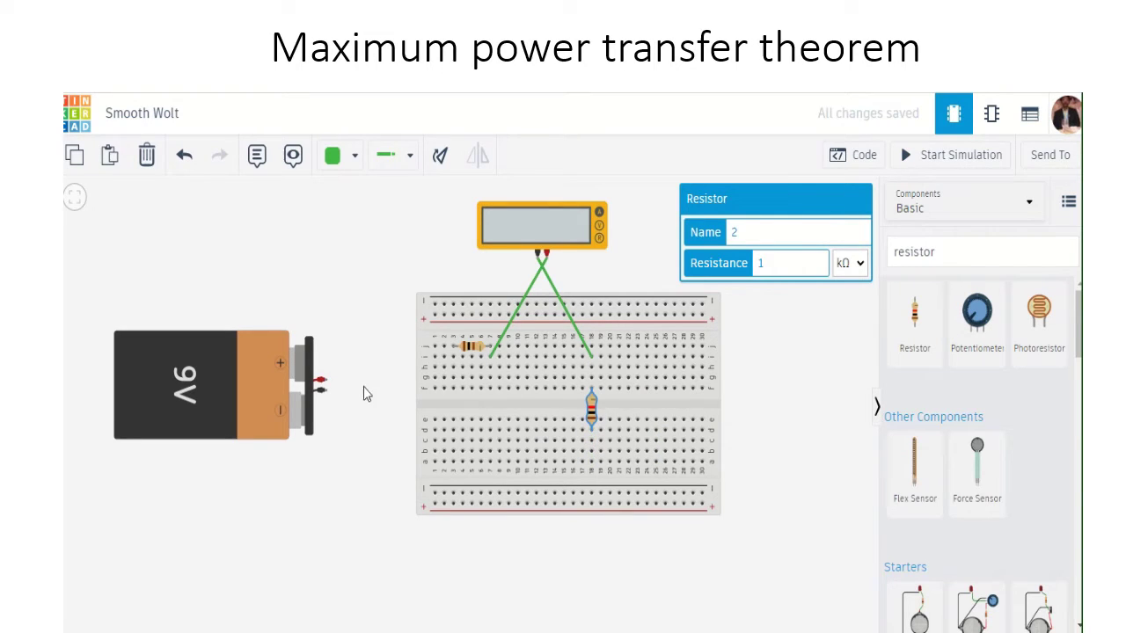
left_click(591, 439)
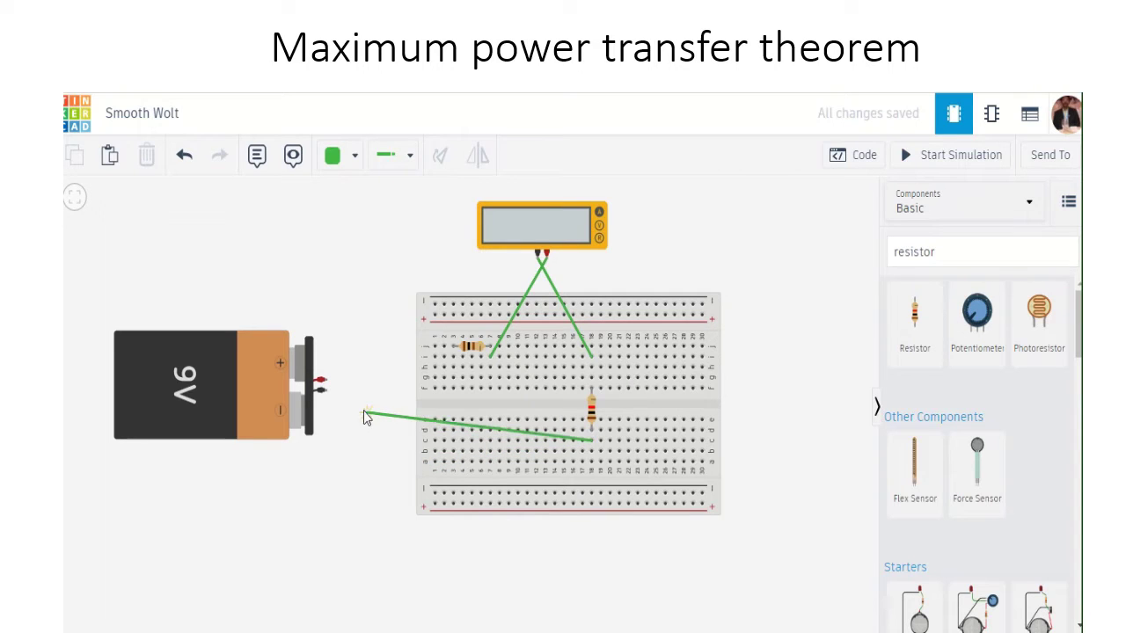
- Connect the battery's negative terminal to the lower resistor lead and its positive terminal beside the top resistor
left_click(324, 391)
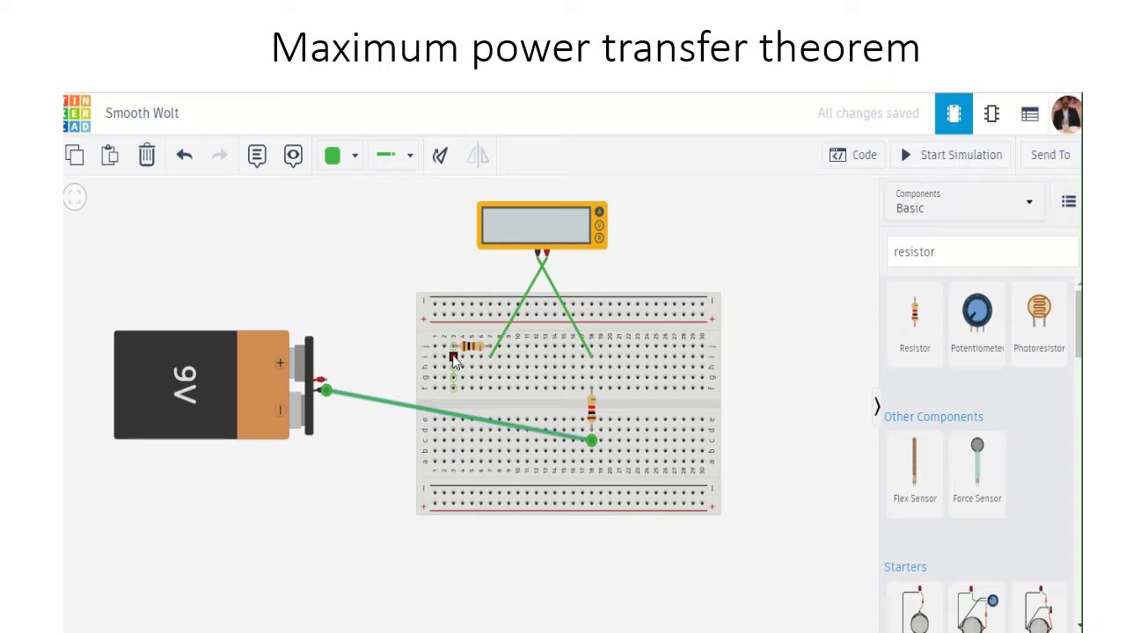
left_click(321, 379)
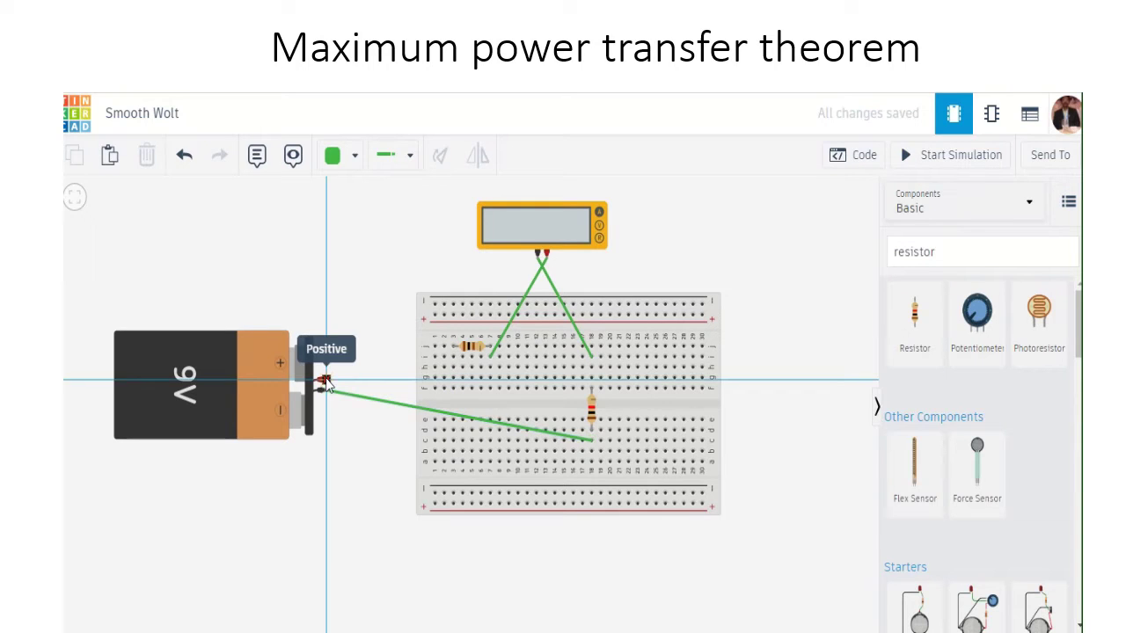
left_click(452, 356)
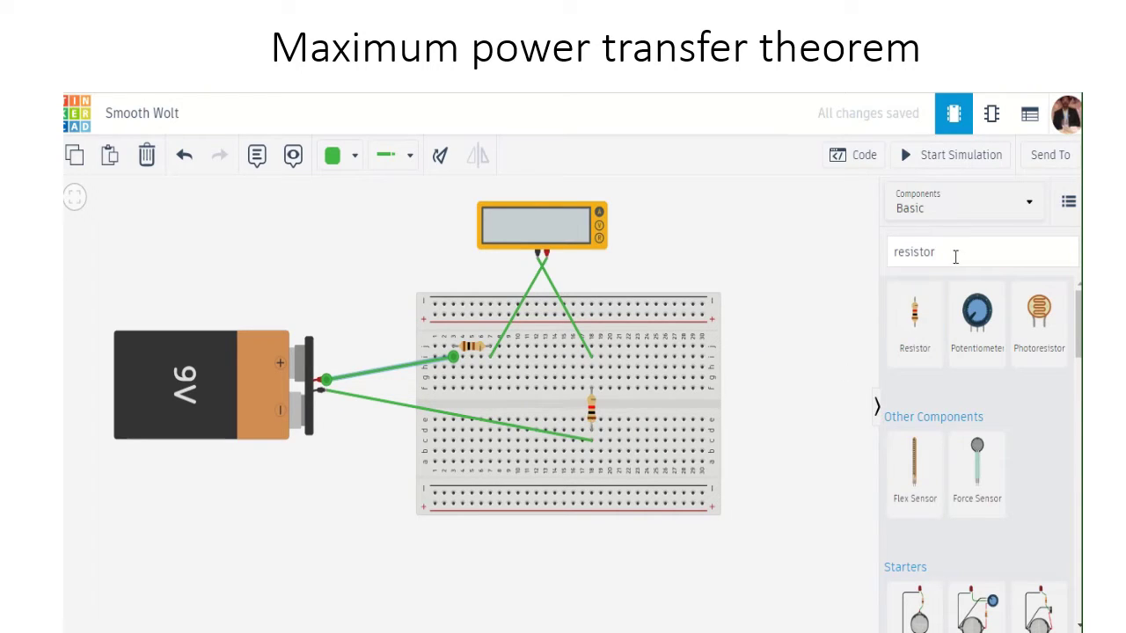
left_click_drag(952, 254, 882, 262)
left_click(882, 261)
- Place a second multimeter to the right of the breadboard
double_click(963, 255)
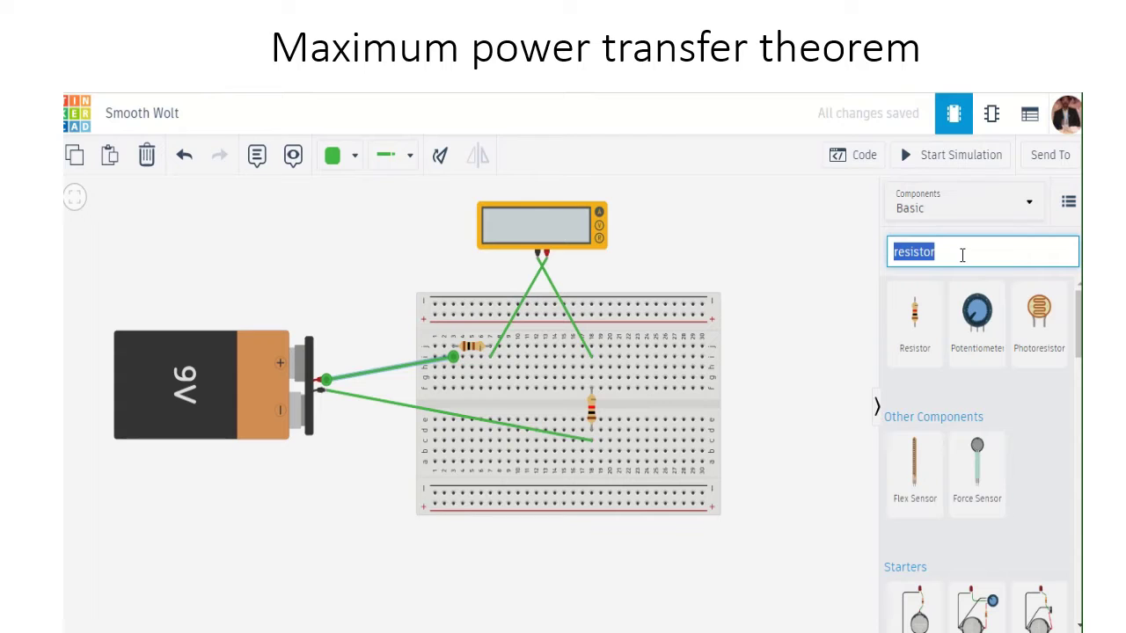
type("mul")
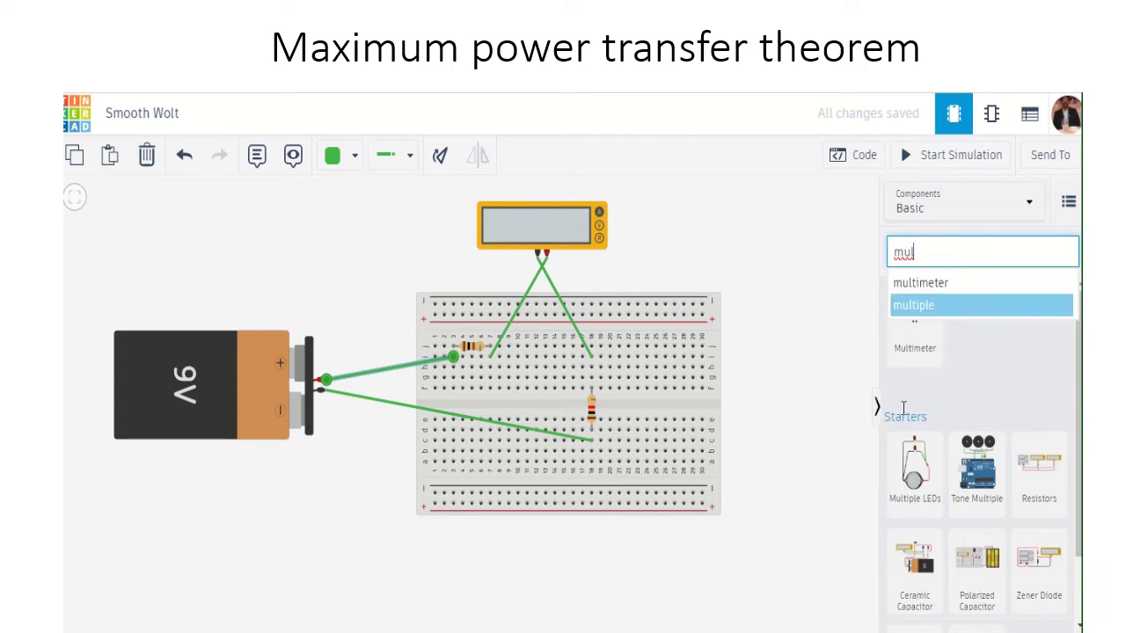
left_click(933, 285)
left_click_drag(930, 322, 769, 370)
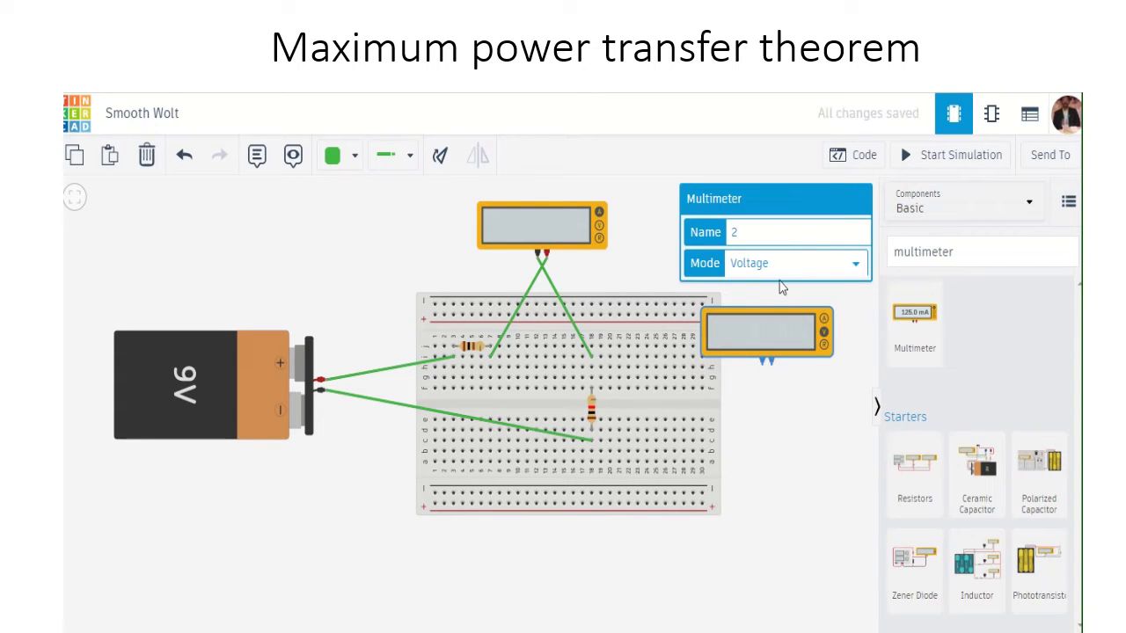
left_click(720, 424)
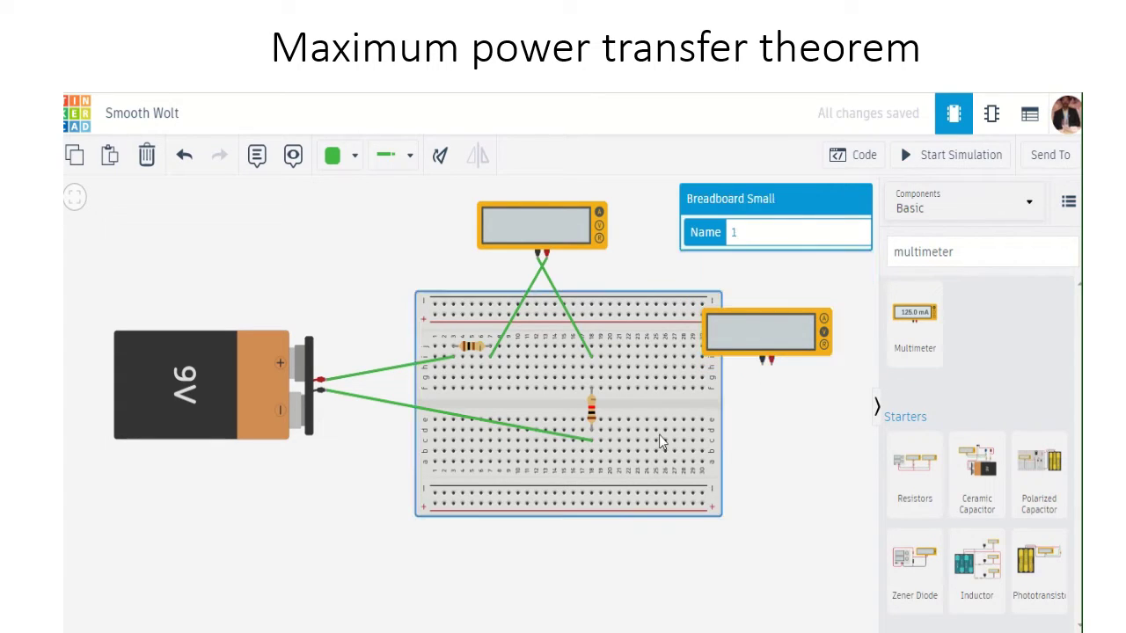
- Wire its positive probe above the load resistor and its negative probe to the resistor's lower lead
left_click(770, 368)
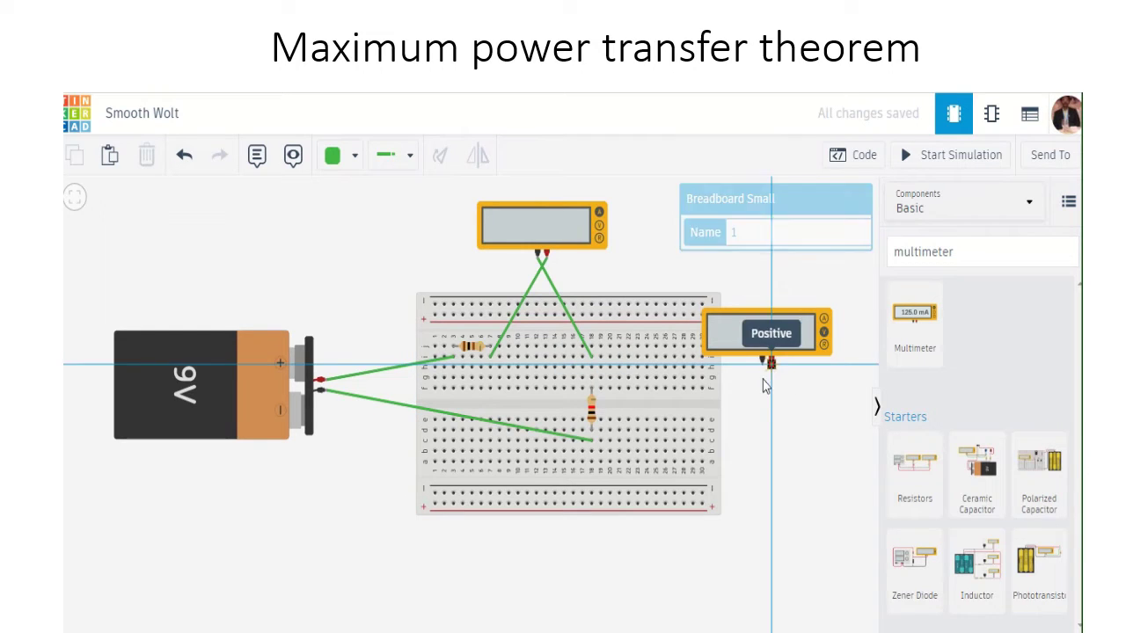
left_click(593, 376)
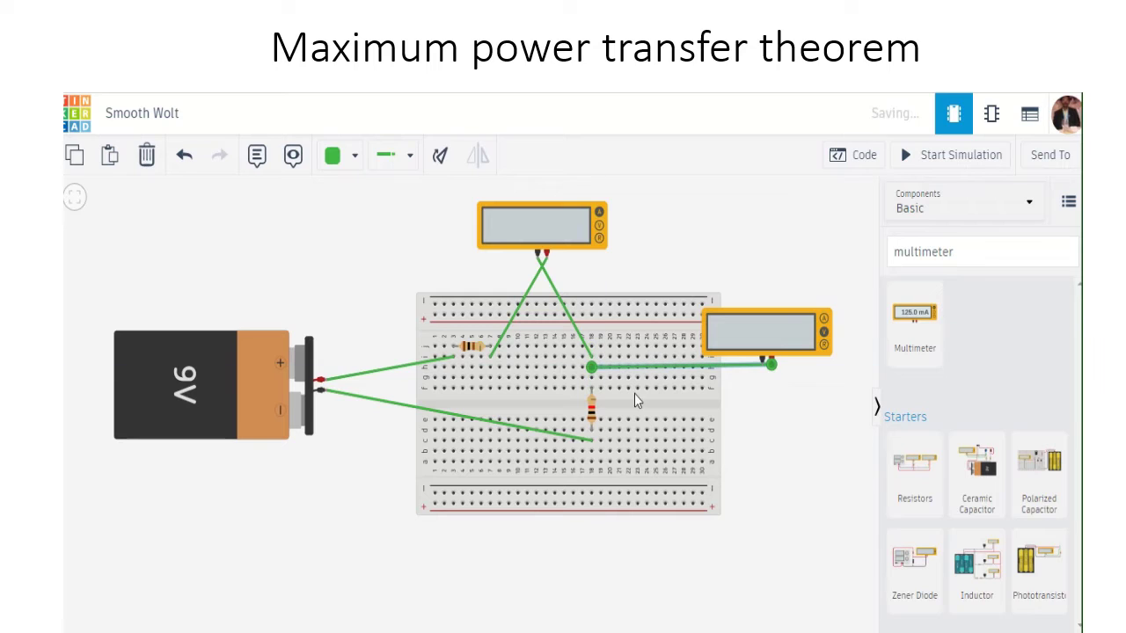
left_click_drag(765, 341, 772, 299)
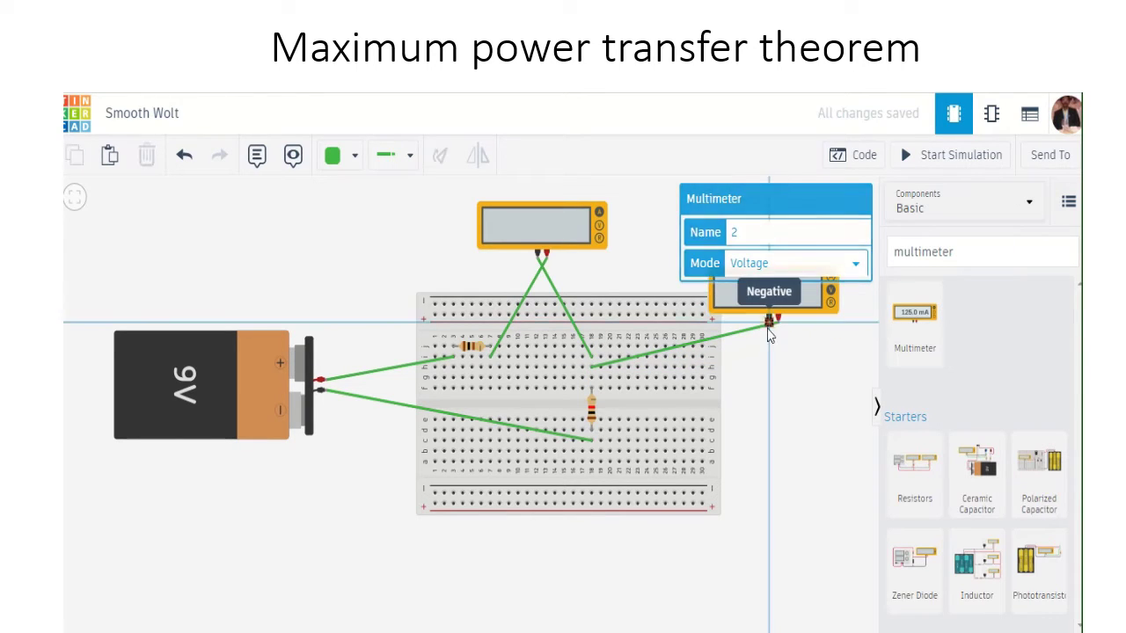
left_click(769, 324)
left_click(596, 451)
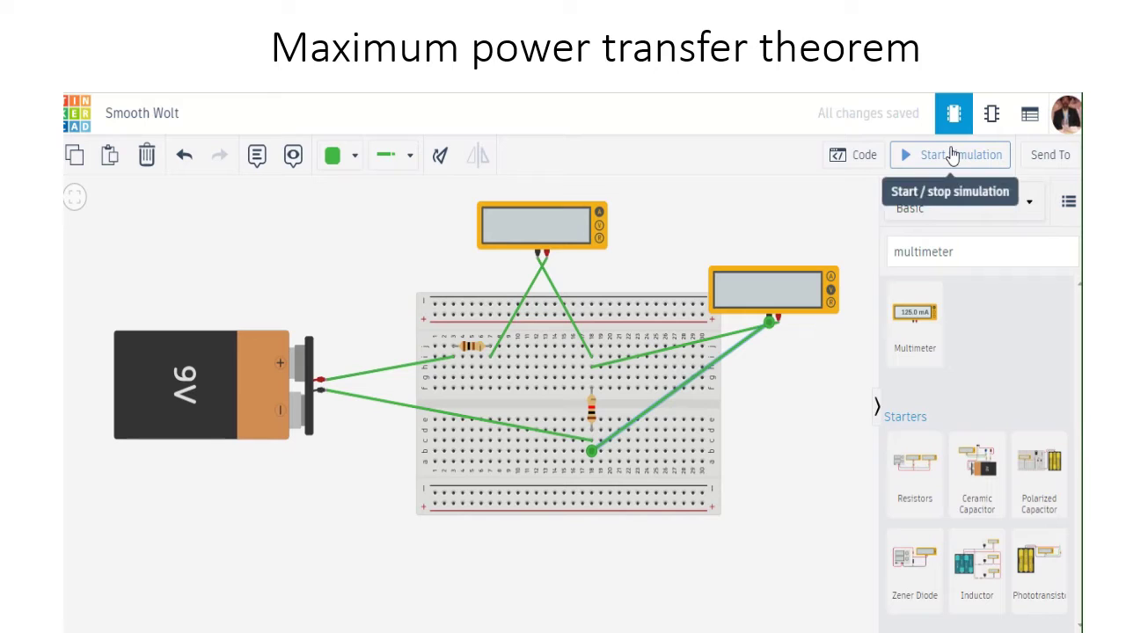
- Set the load resistor to 50 Ω and run the simulation, reading 59.4 mA and 2.97 V
left_click(781, 293)
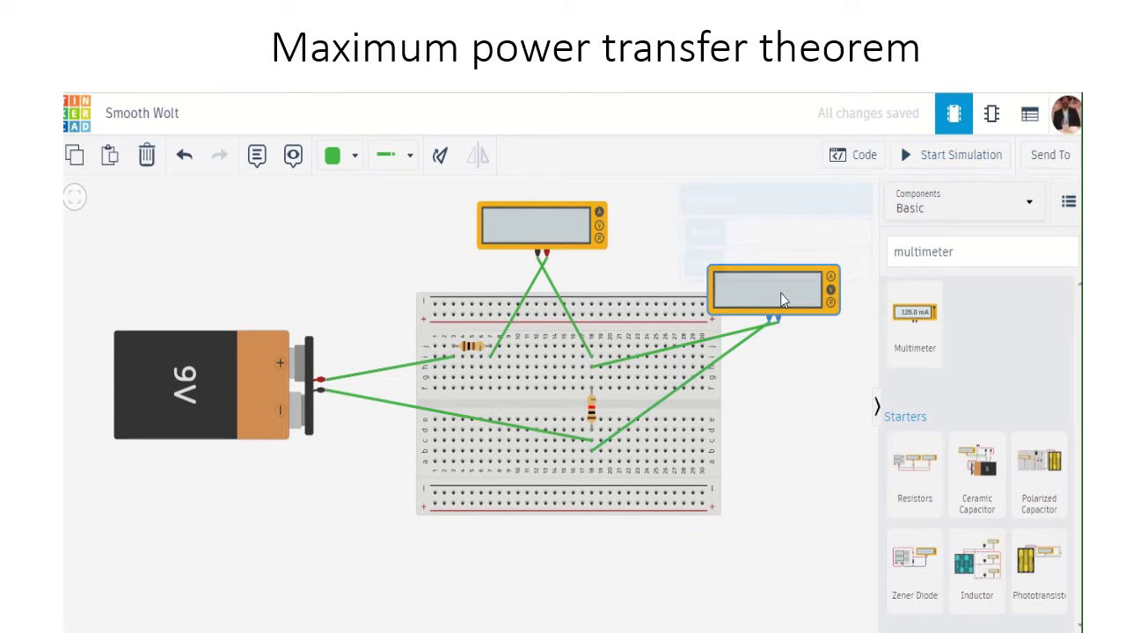
left_click(592, 409)
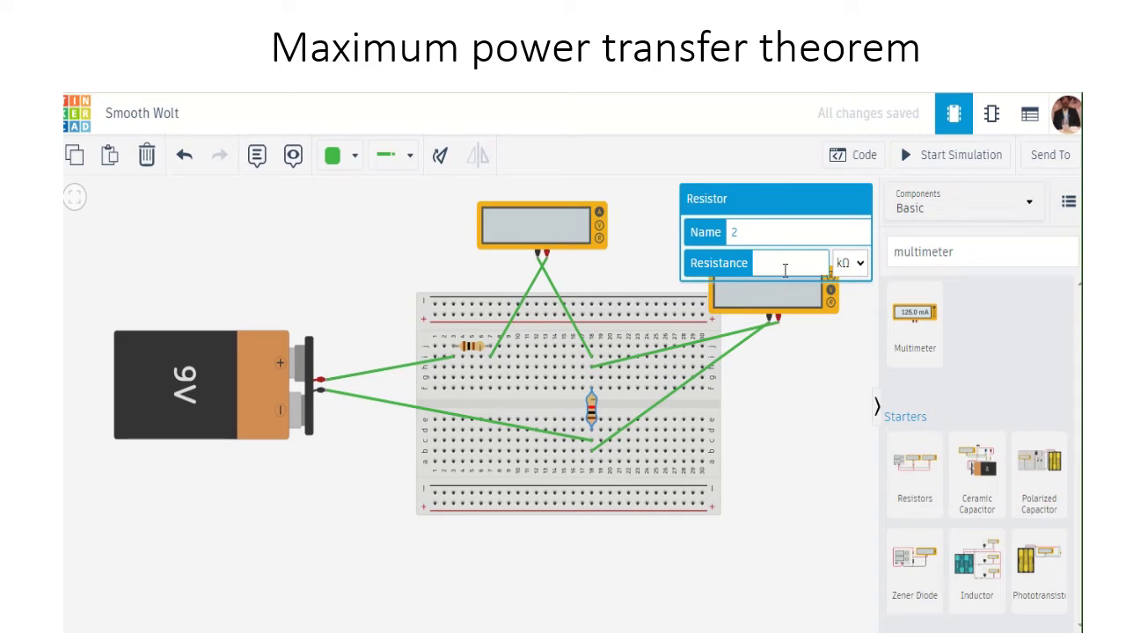
left_click(850, 263)
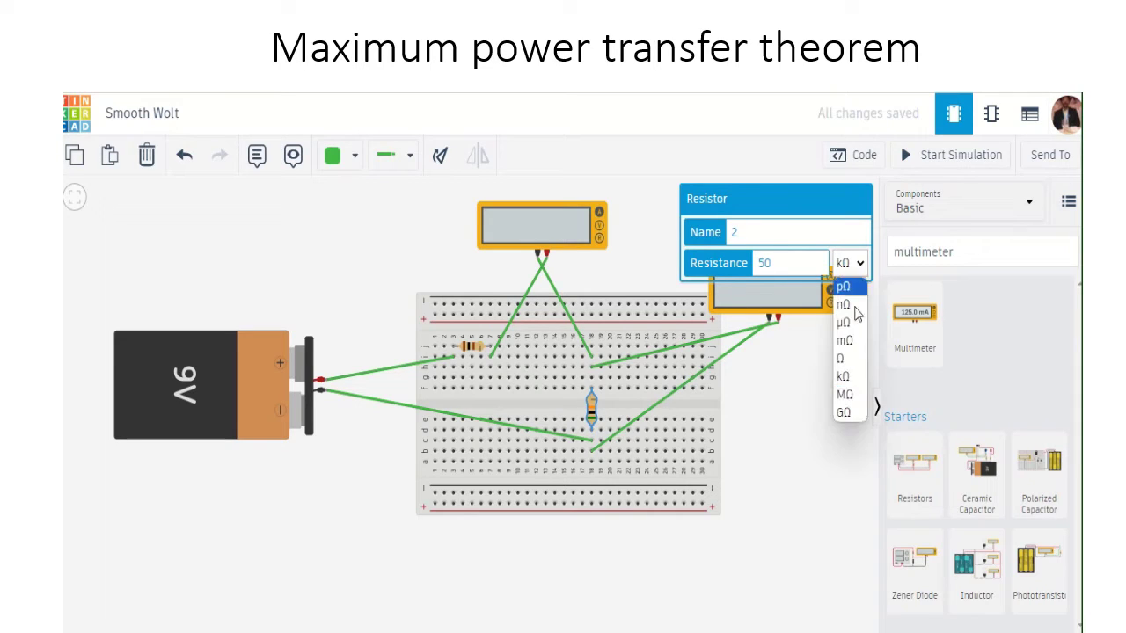
left_click(846, 355)
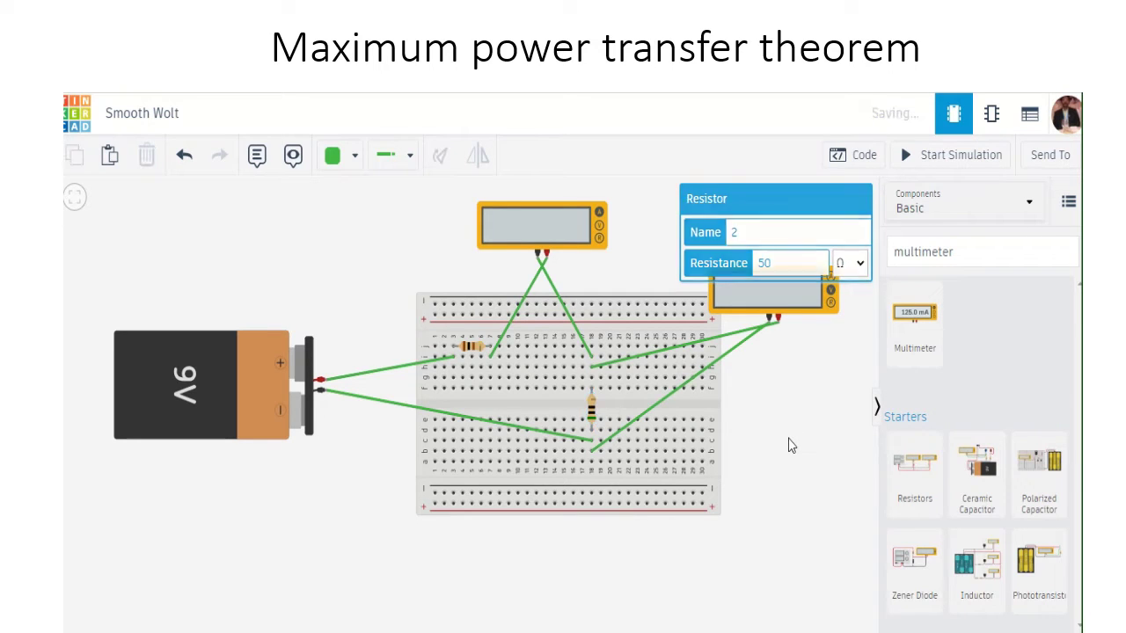
left_click(840, 359)
left_click(920, 157)
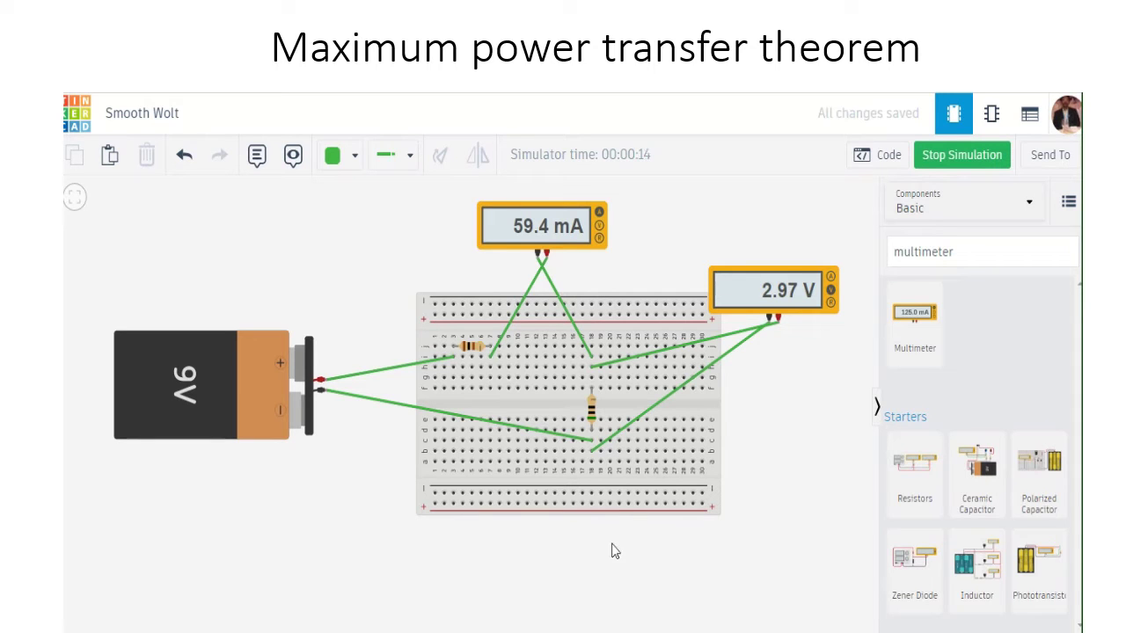
key("alt+Tab")
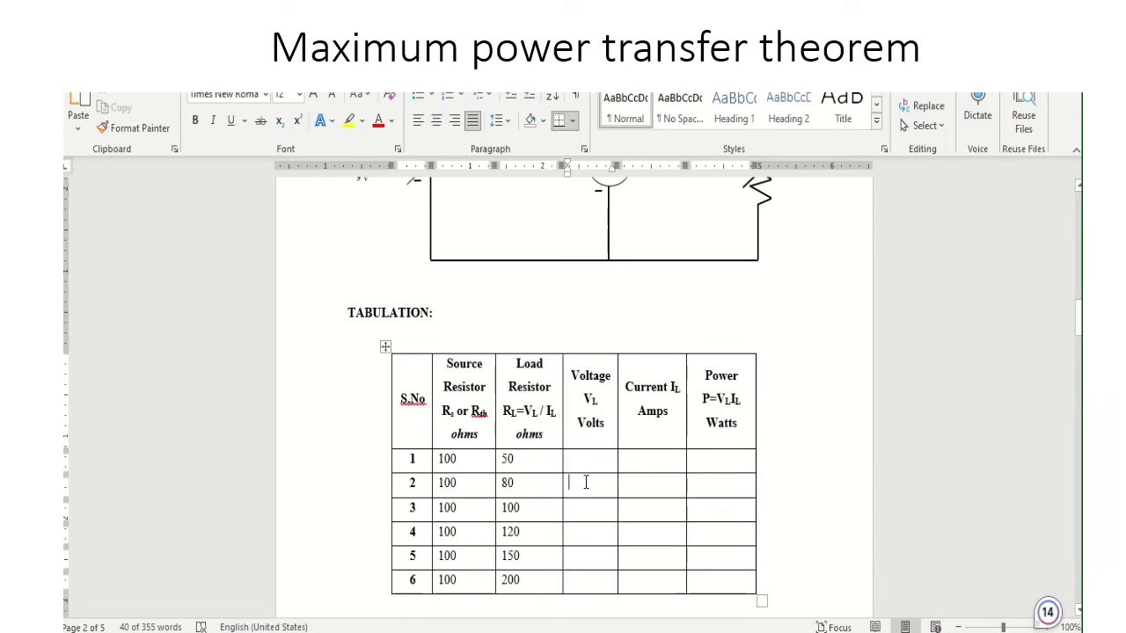
- Enter 59.4 mA as current and 2.97 as voltage in row 1 of the Word table
left_click(578, 480)
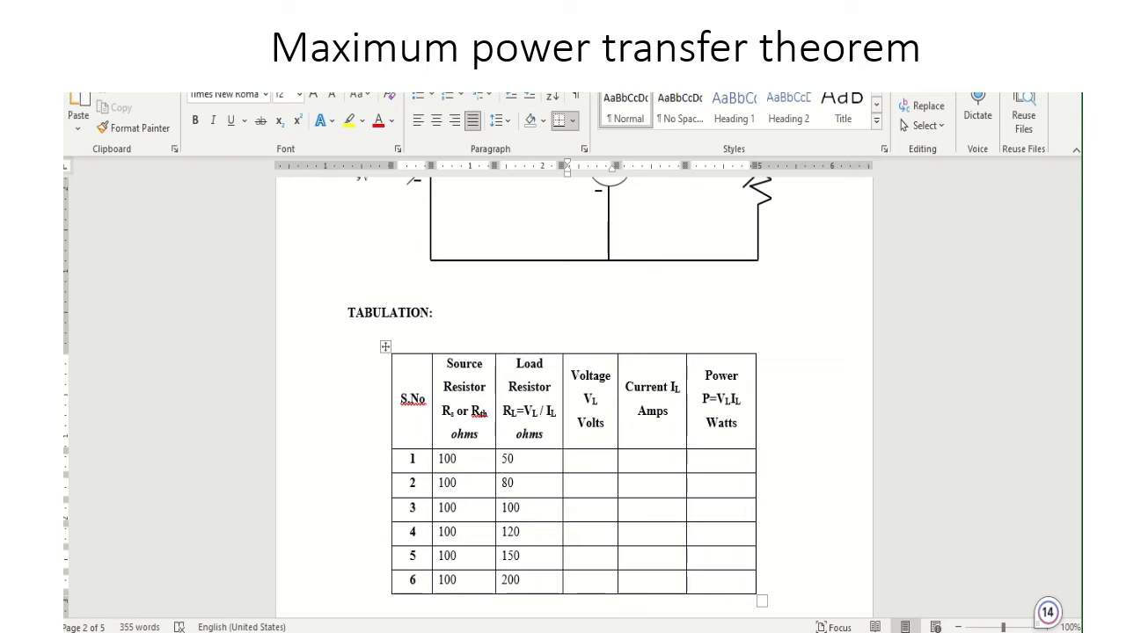
key("alt+Tab")
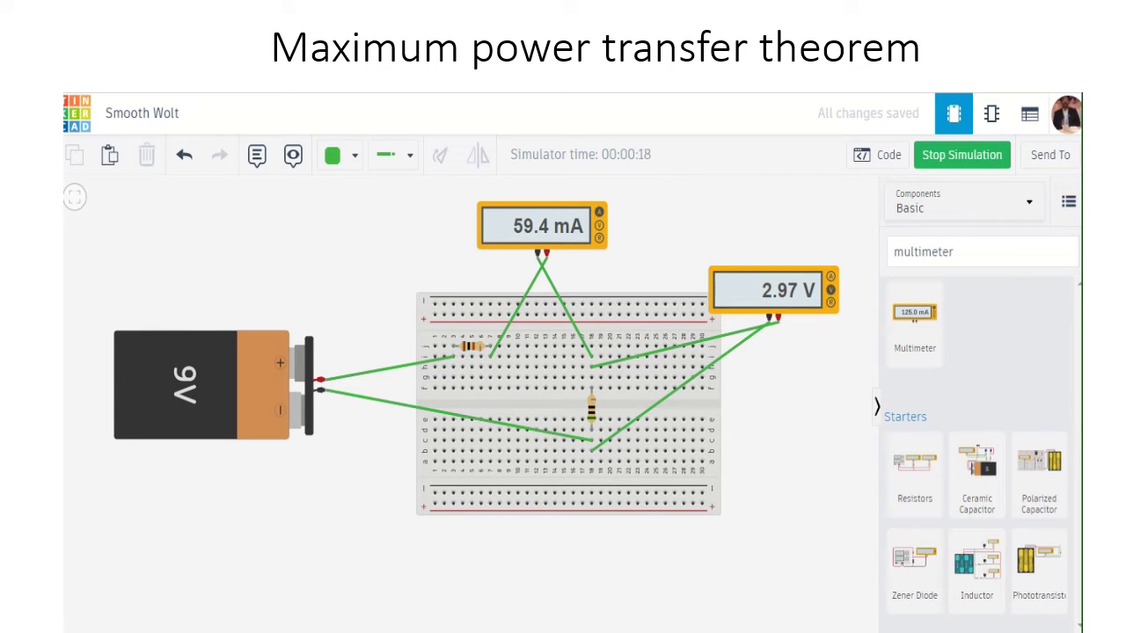
key("alt+Tab")
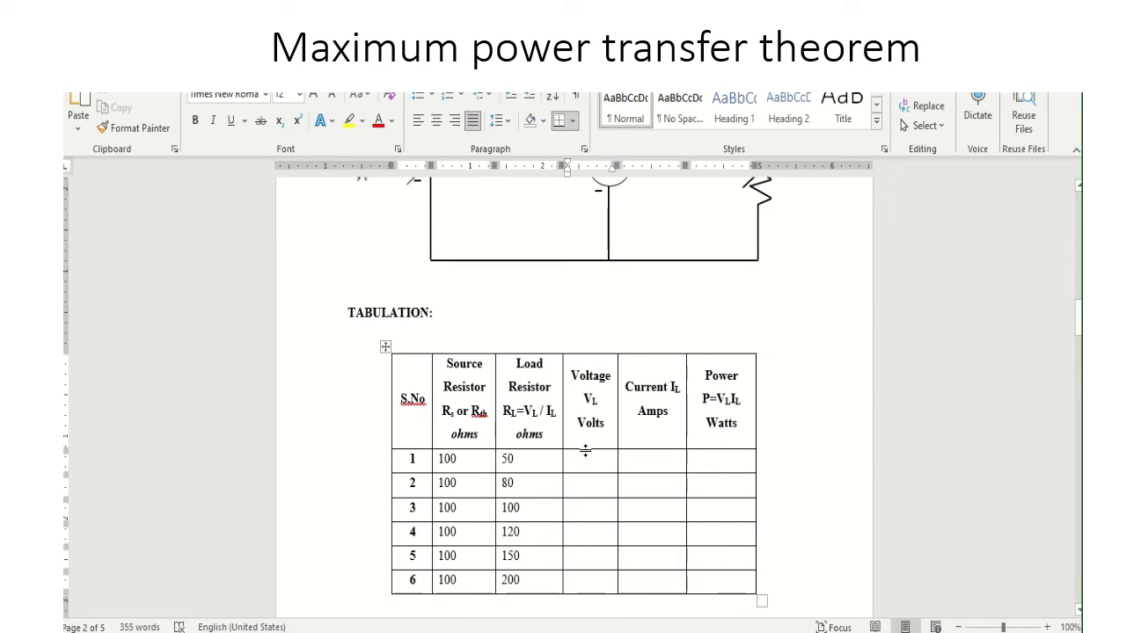
left_click(633, 460)
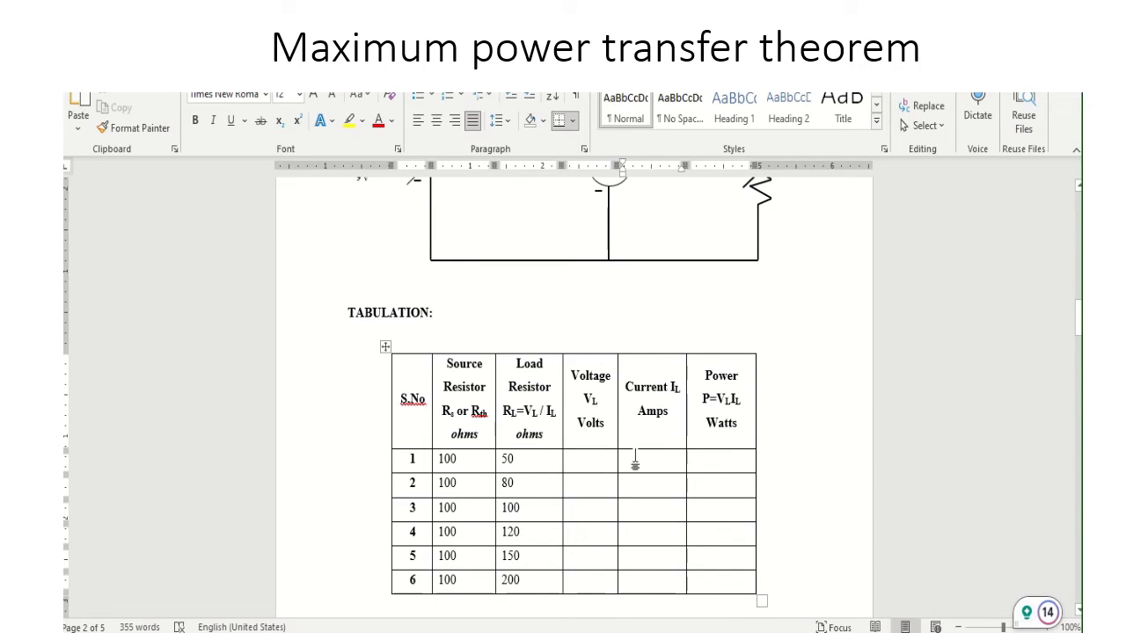
type("59")
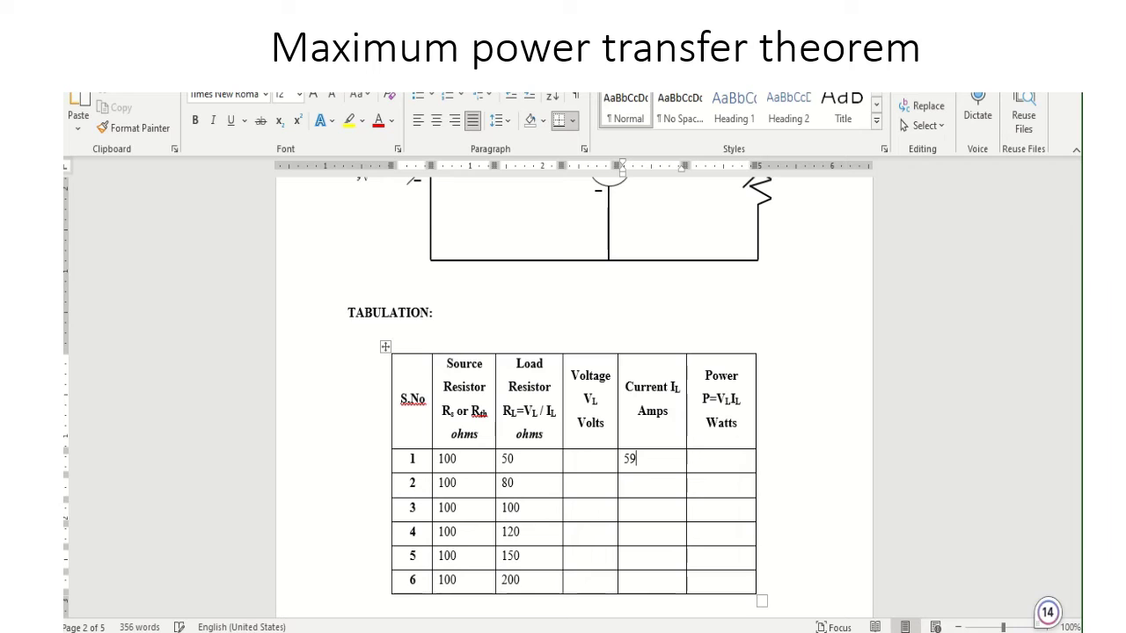
type(".4 mA")
key("alt+Tab")
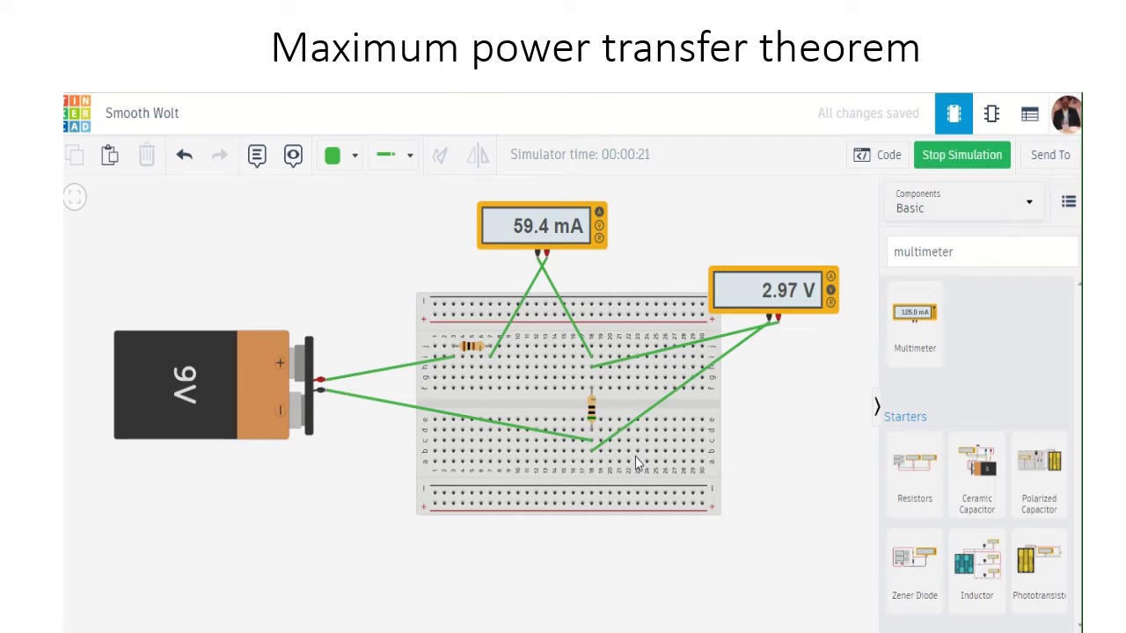
key("alt+Tab")
left_click(591, 459)
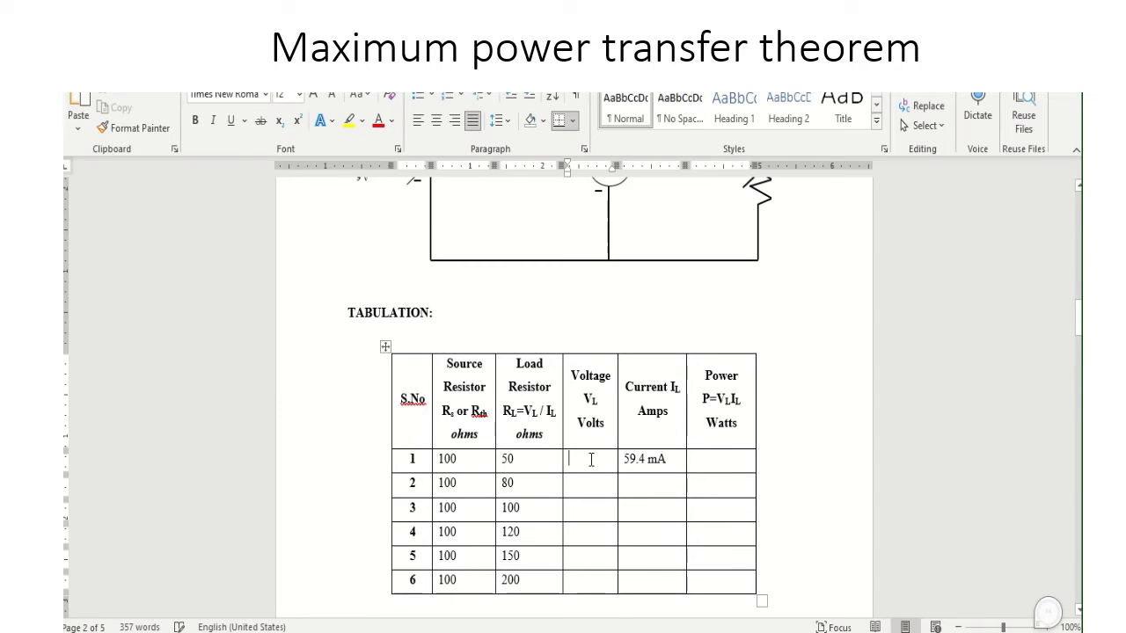
type("2.97")
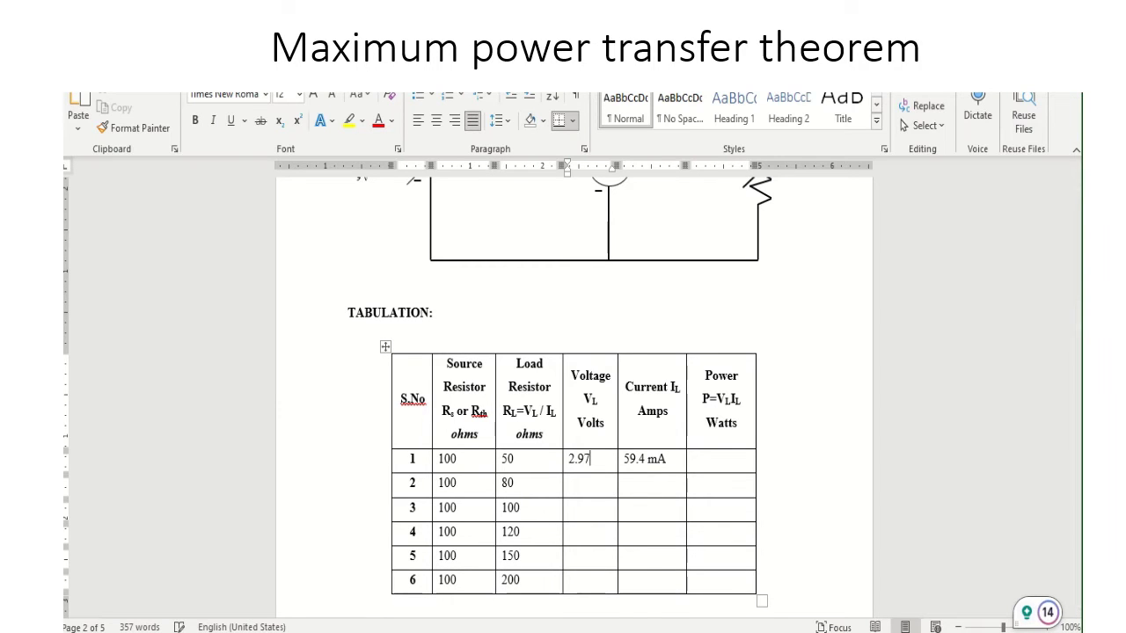
key("alt+Tab")
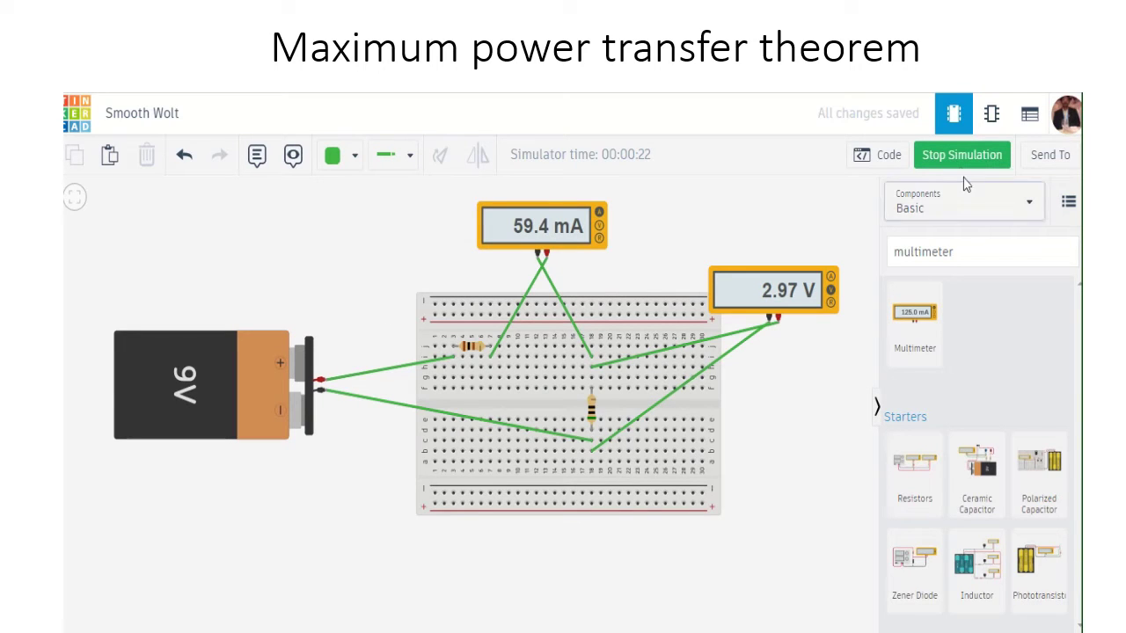
- Enter 80 as the middle resistor's resistance, giving meter readings of 49.6 mA and 3.97 V
left_click(590, 417)
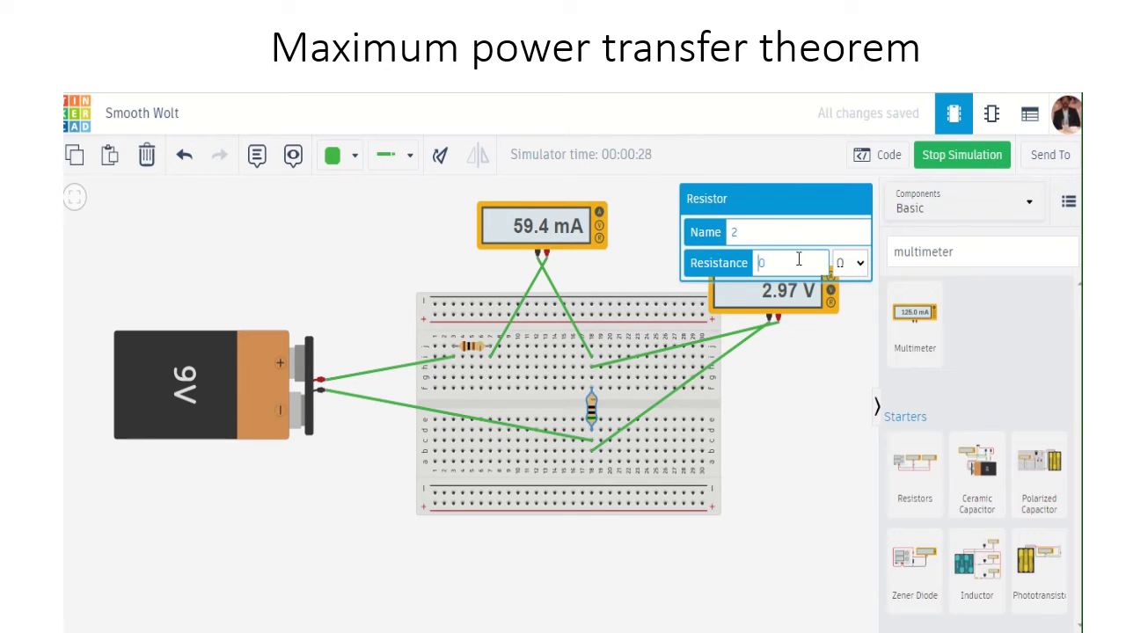
type("8")
left_click(798, 431)
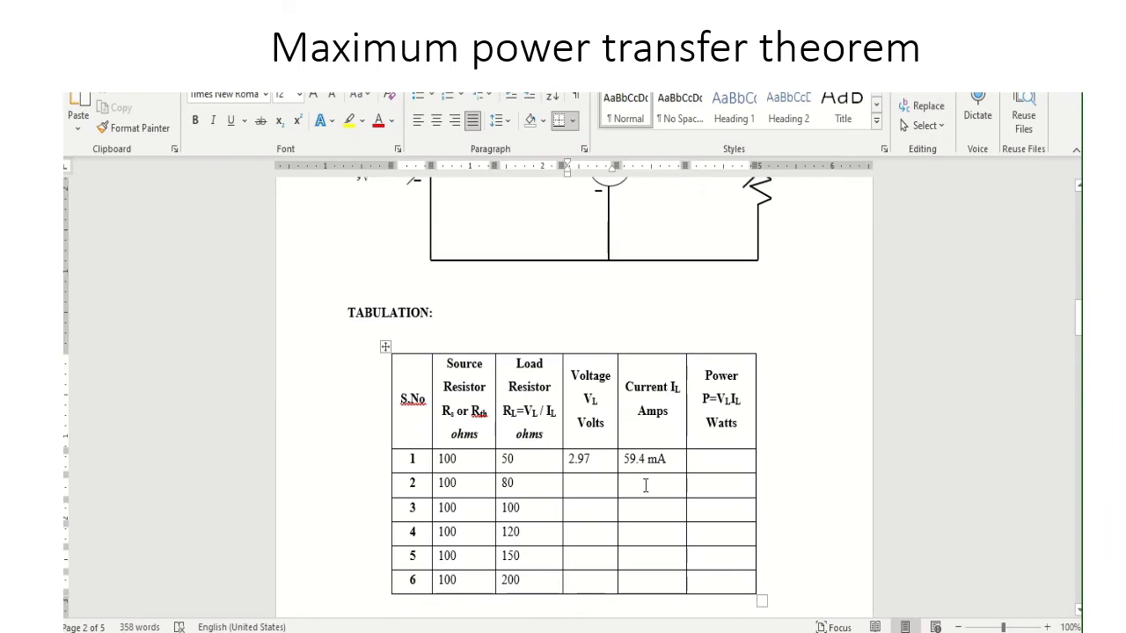
- Enter 49.6 as row 2's current and 3.97 as its voltage in the Word table
left_click(645, 485)
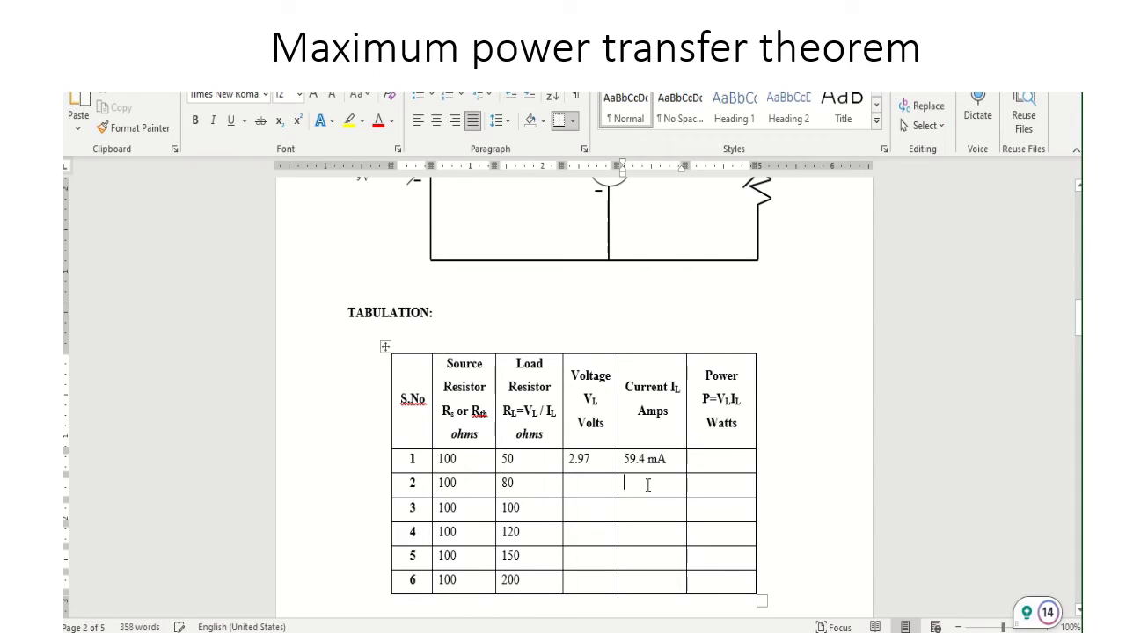
type("49.")
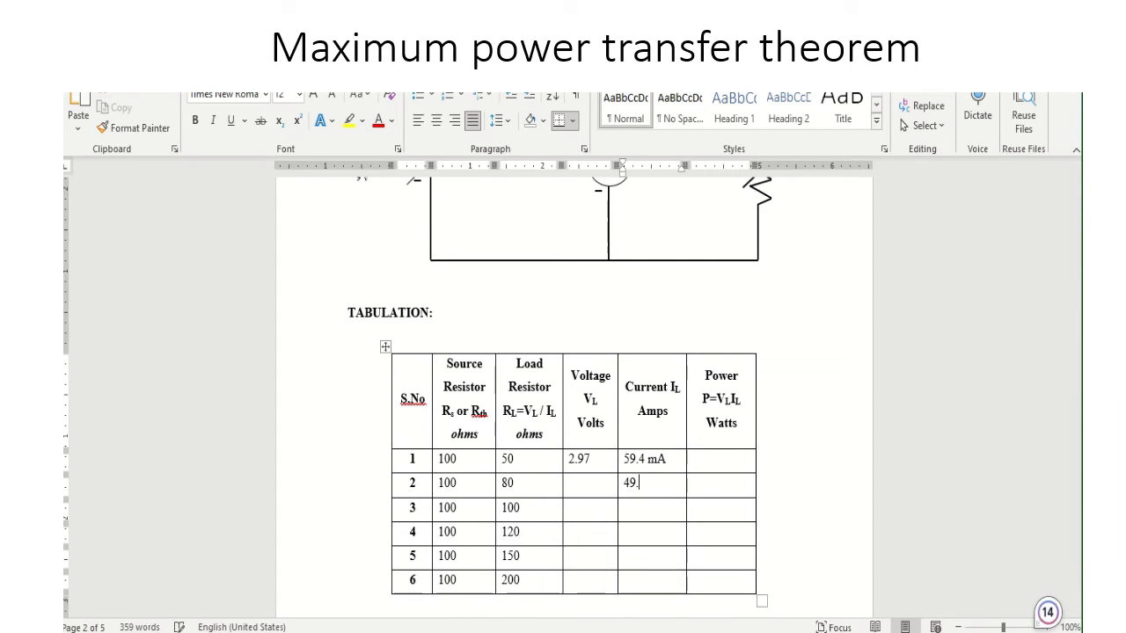
type("6")
key("alt+Tab")
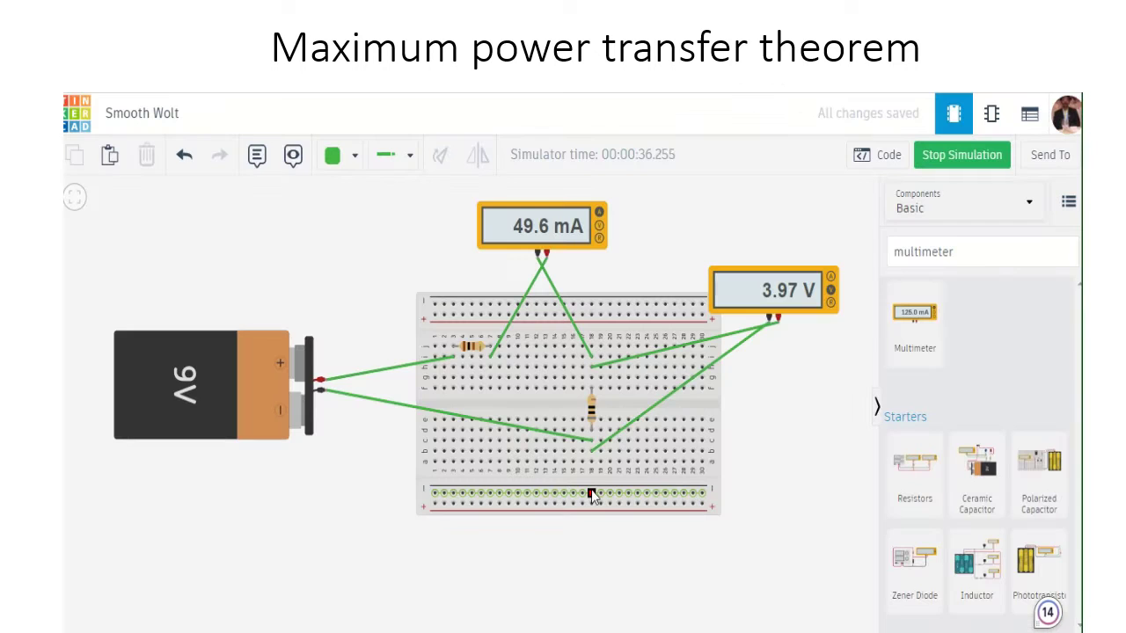
key("alt+Tab")
left_click(592, 489)
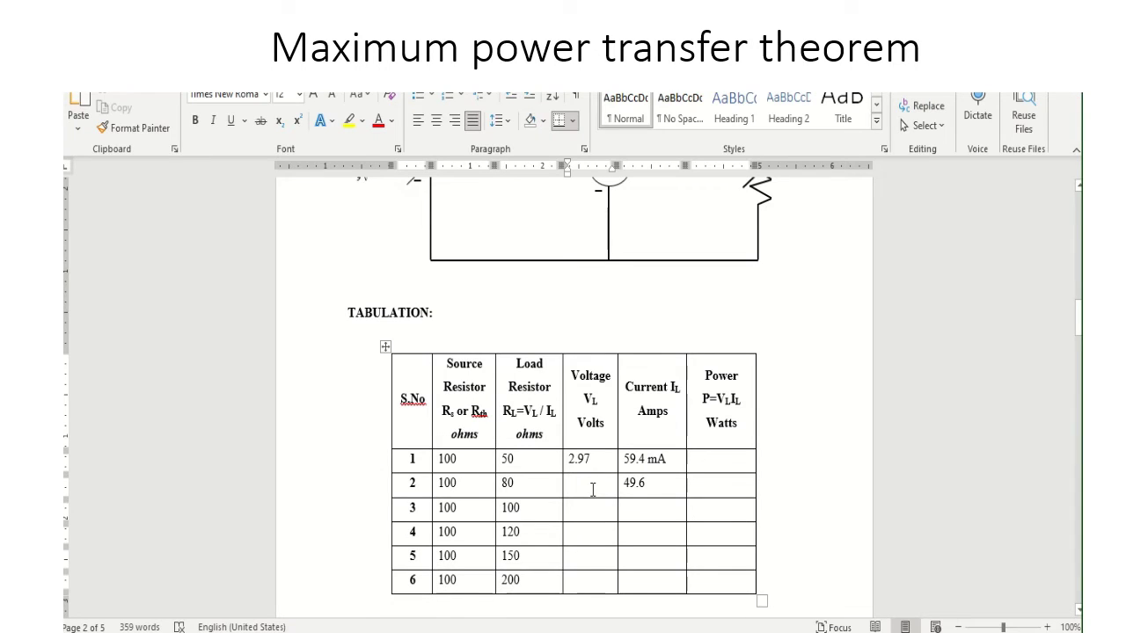
type("3.9")
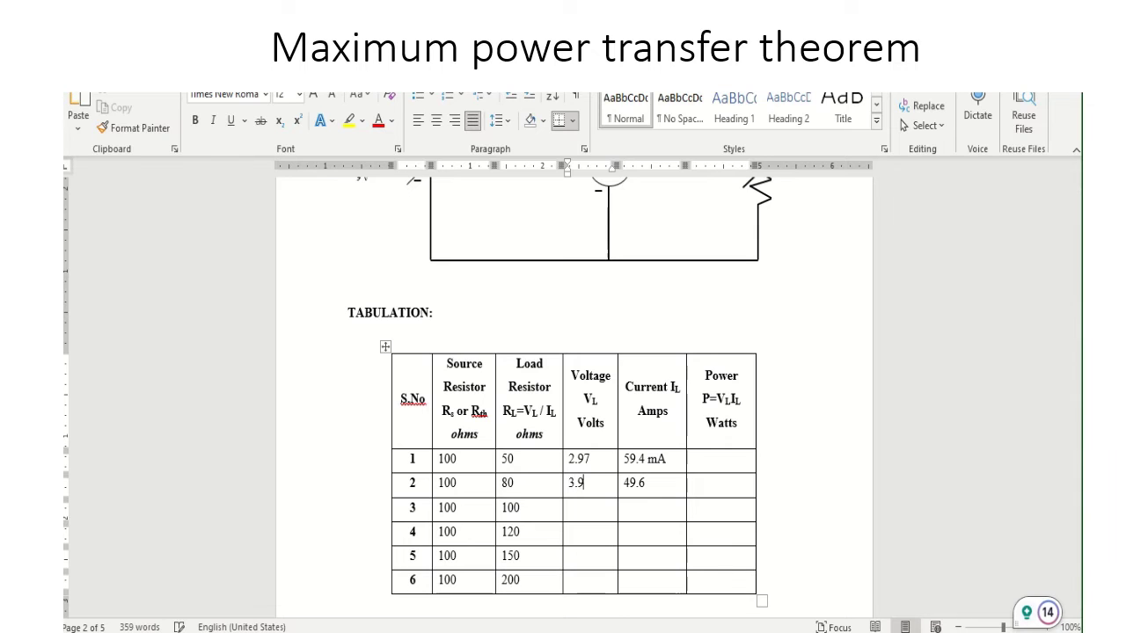
type("7")
key("alt+Tab")
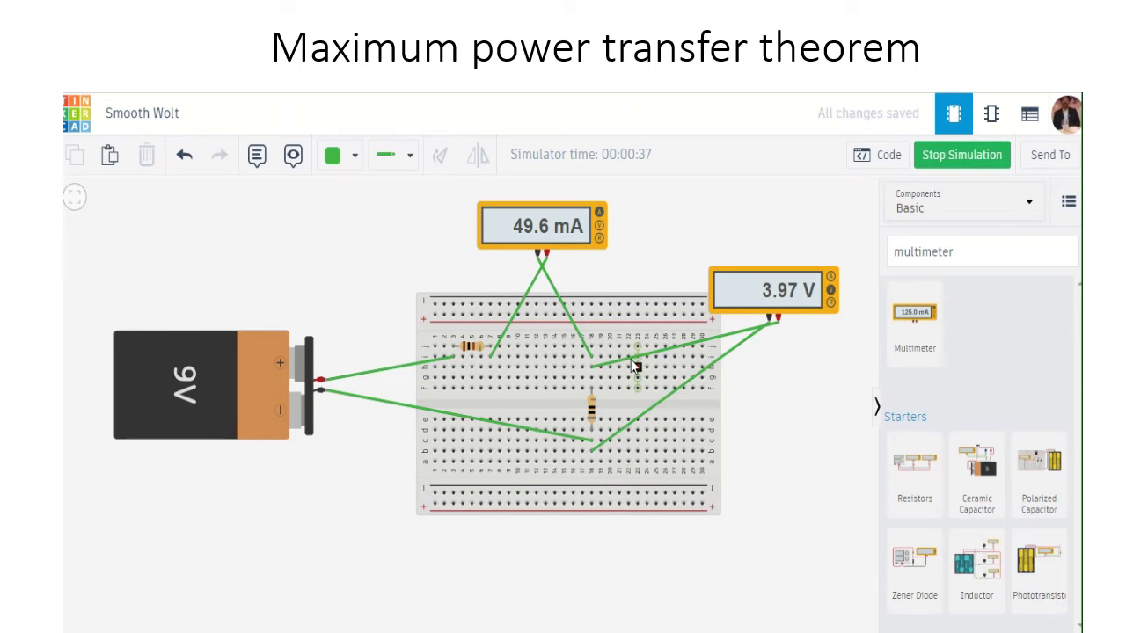
- Change the load resistor's resistance from 80 to 100 Ω
left_click(591, 410)
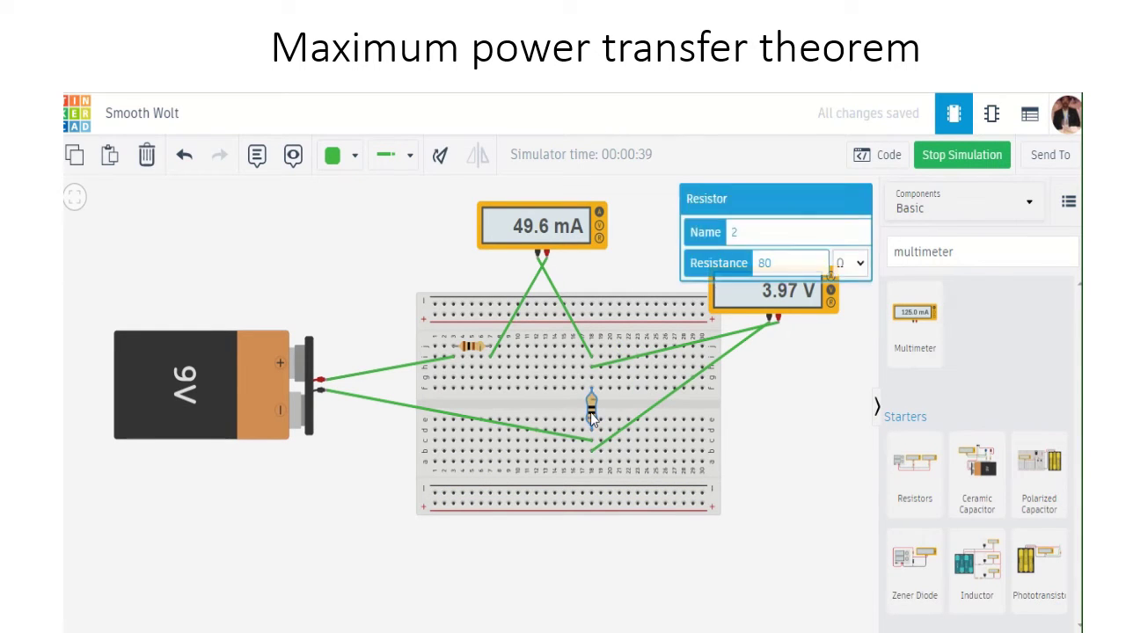
left_click_drag(774, 262, 754, 262)
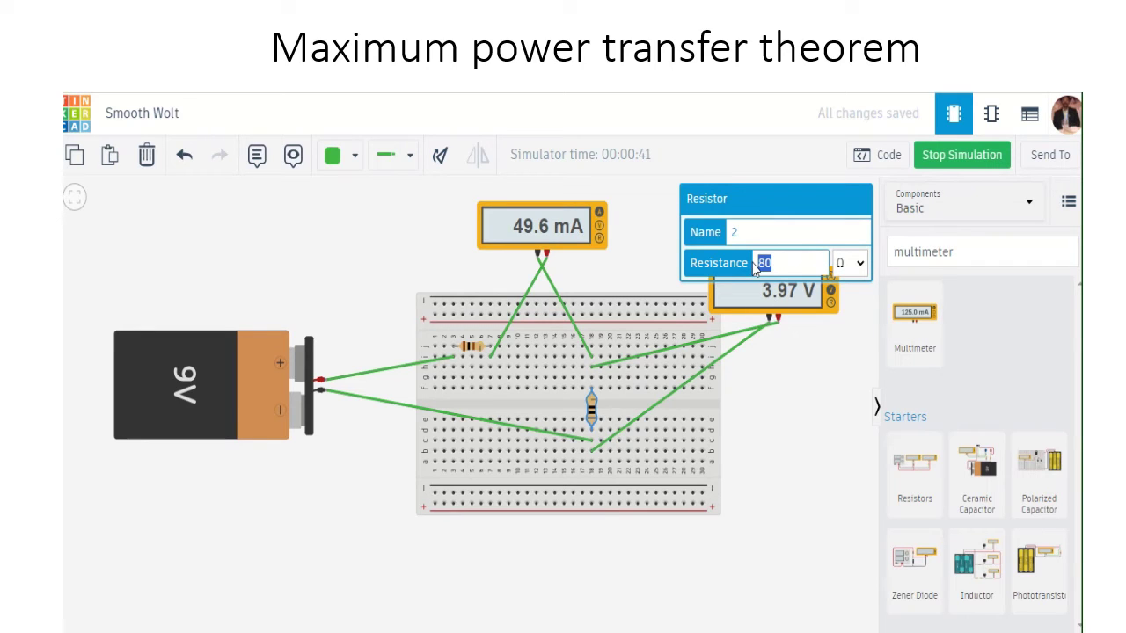
type("100")
left_click(793, 470)
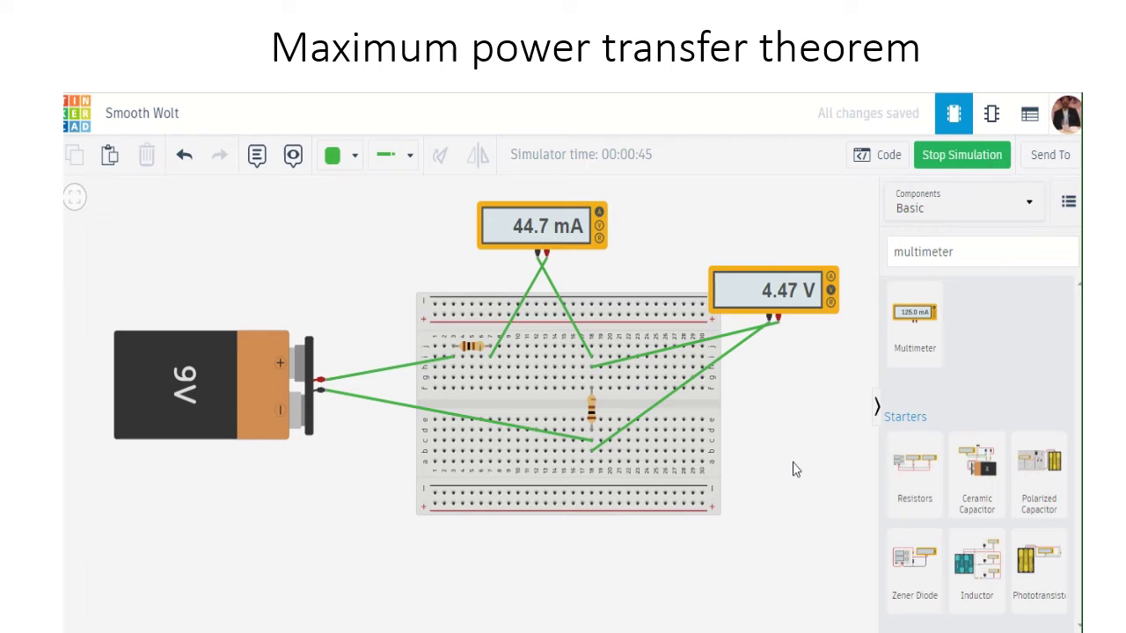
key("alt+Tab")
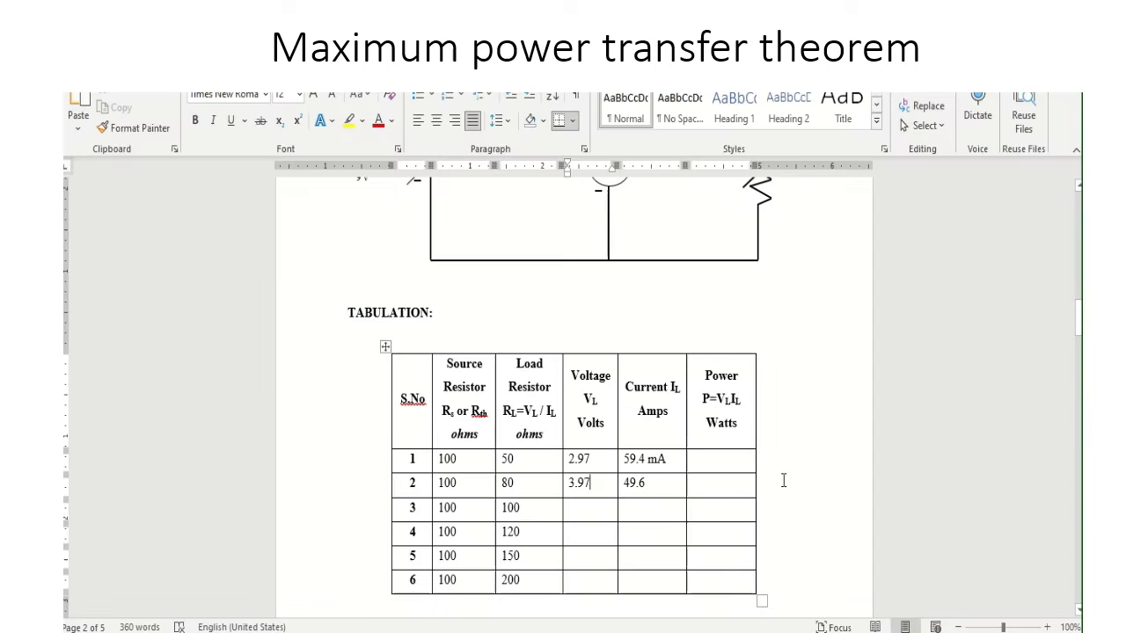
- Record 4.47 V and 44.7 mA for the 100 Ω load in row 3 of the Word table
left_click(594, 510)
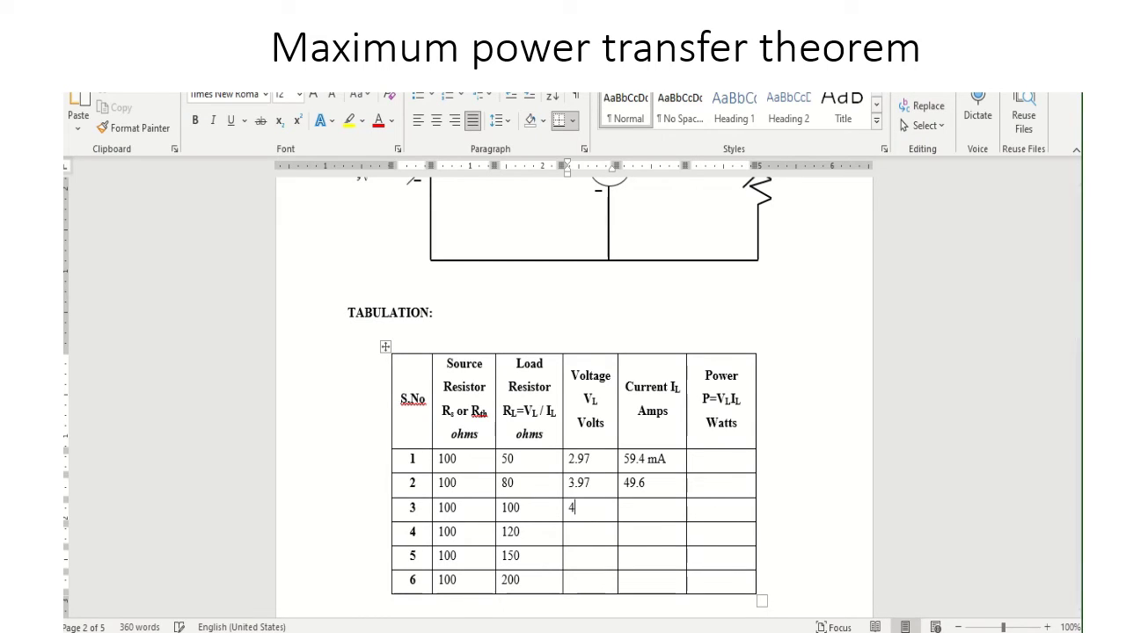
type("4.47")
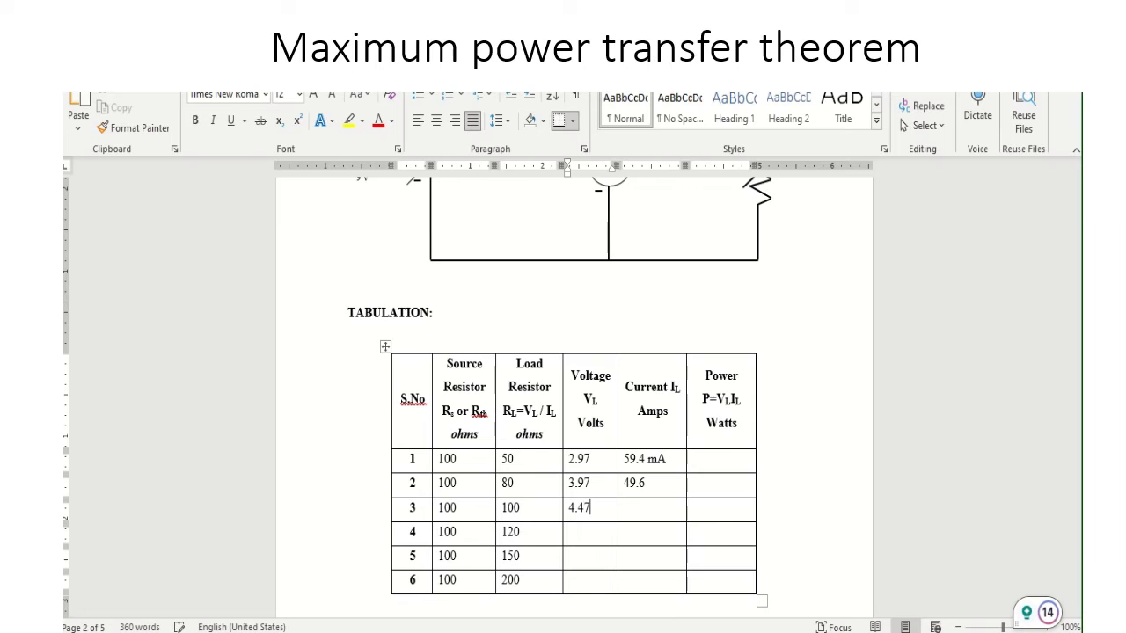
key("alt+Tab")
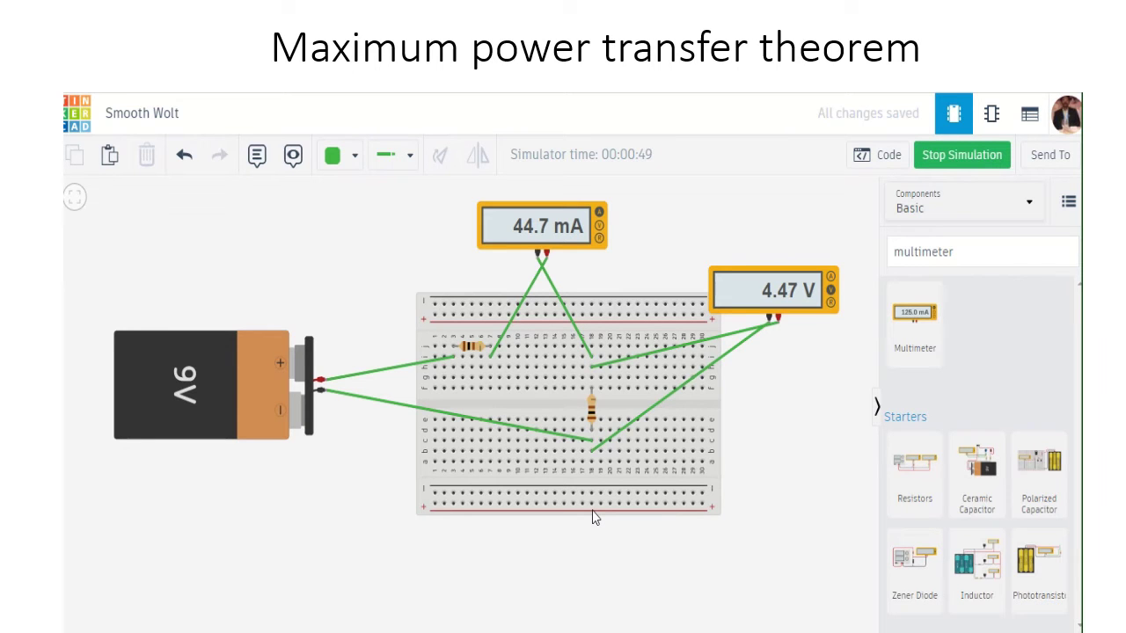
key("alt+Tab")
type("7")
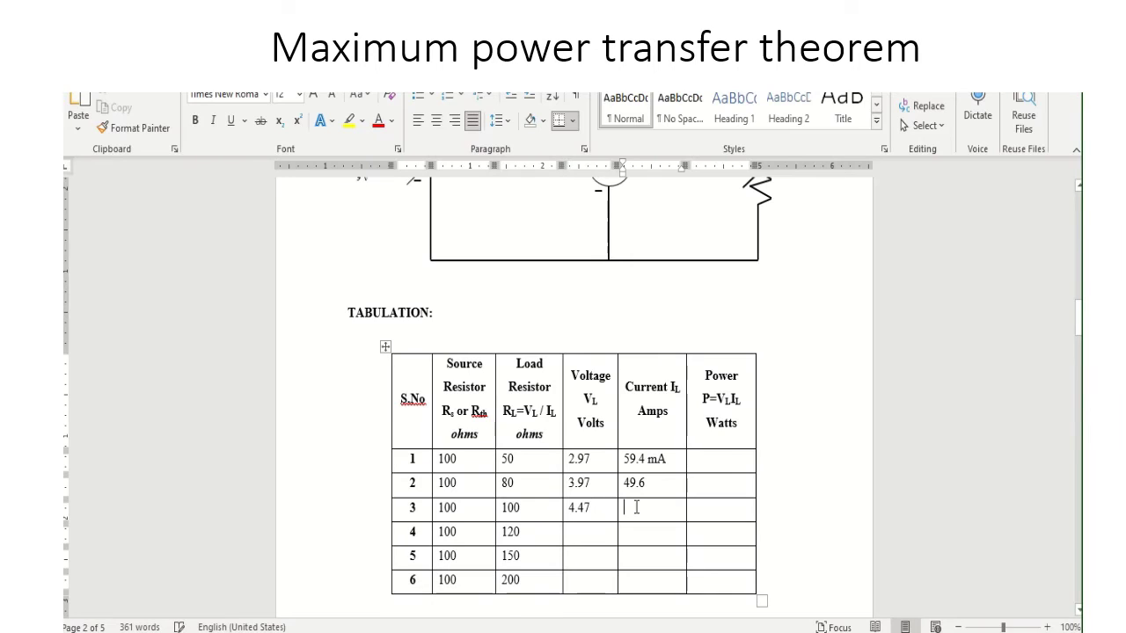
left_click(634, 509)
type("44")
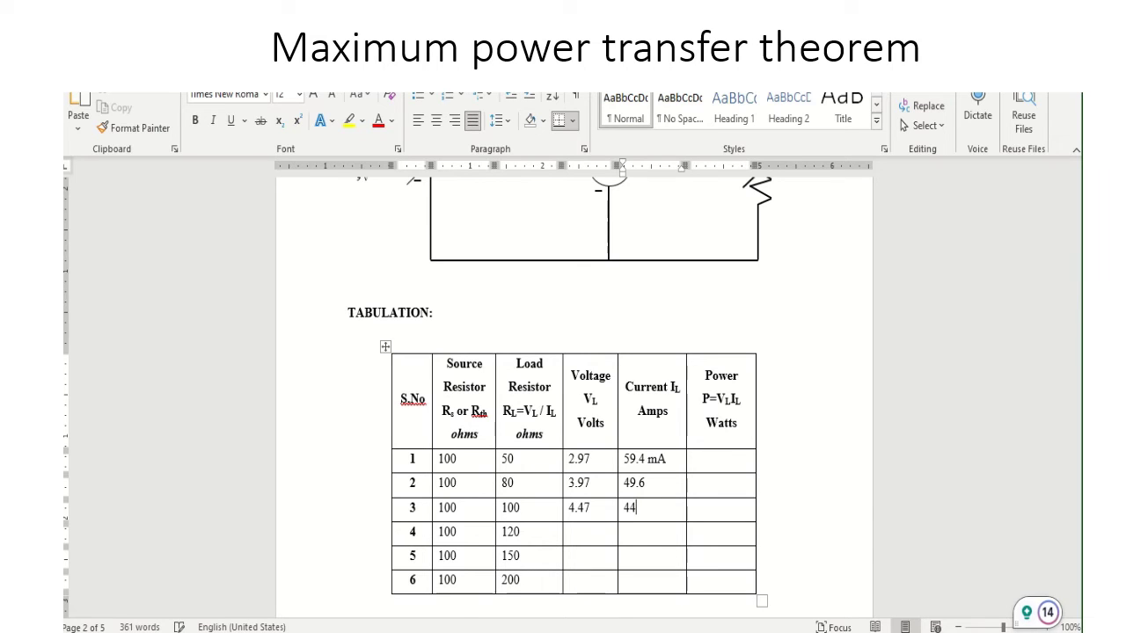
type(".7")
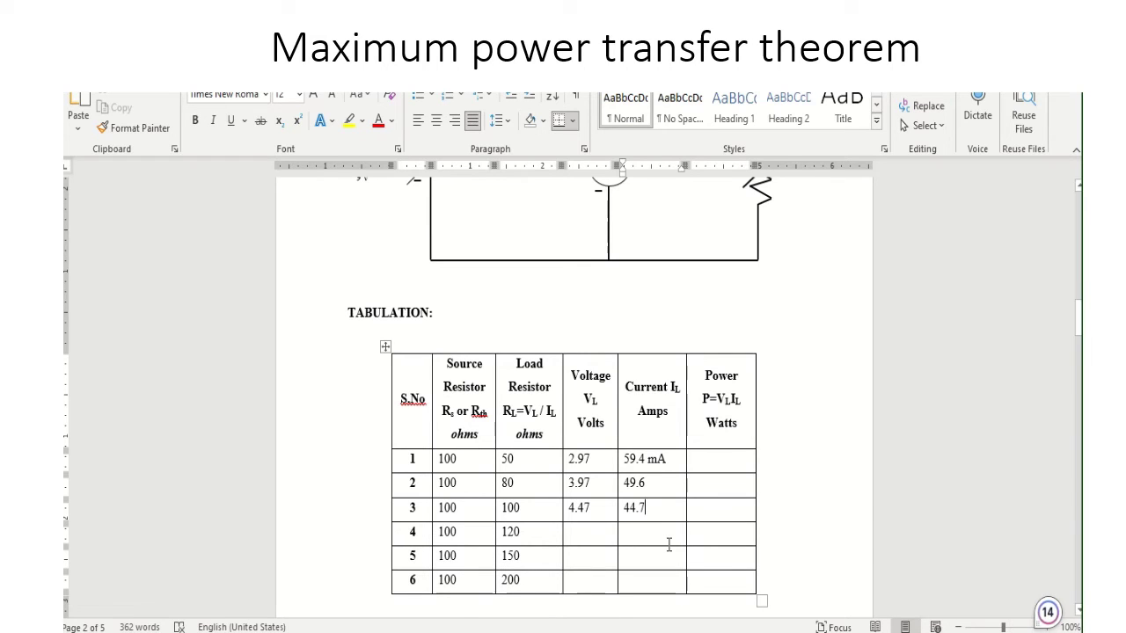
key("alt+Tab")
left_click(591, 407)
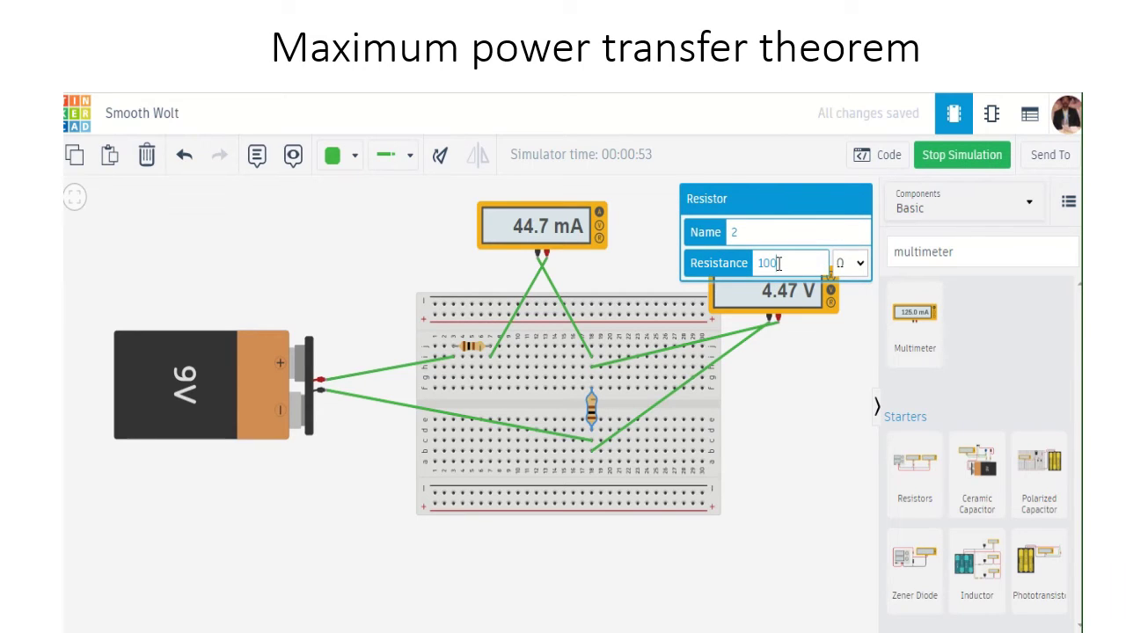
- Change the load resistor's resistance from 100 to 120 Ω
key("BackSpace")
key("BackSpace")
type("20")
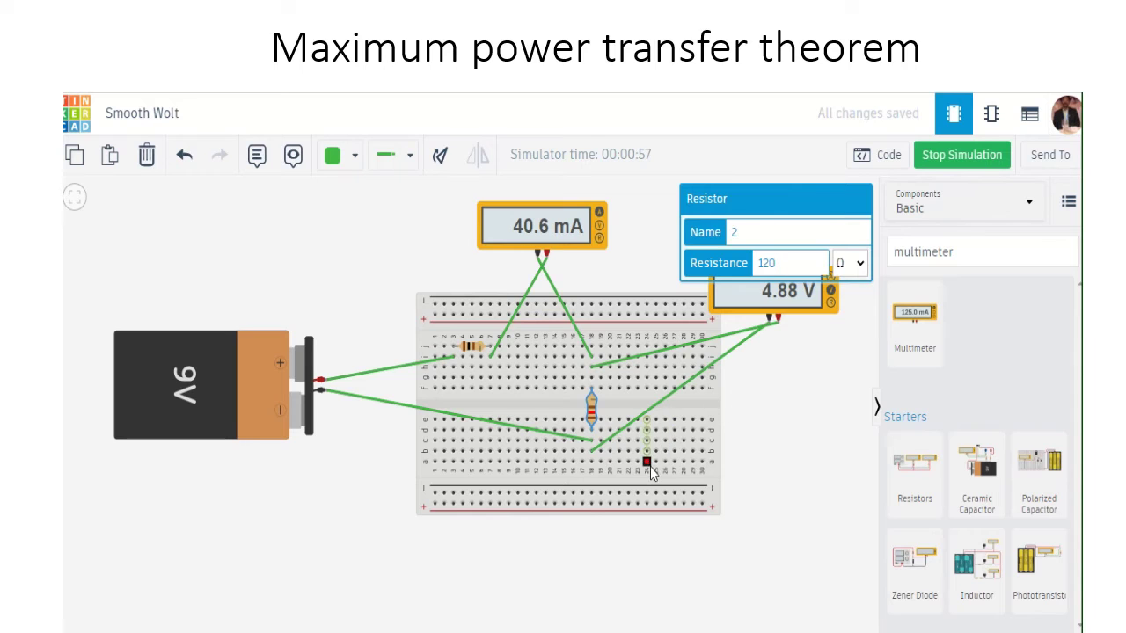
key("alt+Tab")
key("alt+Tab")
left_click(803, 408)
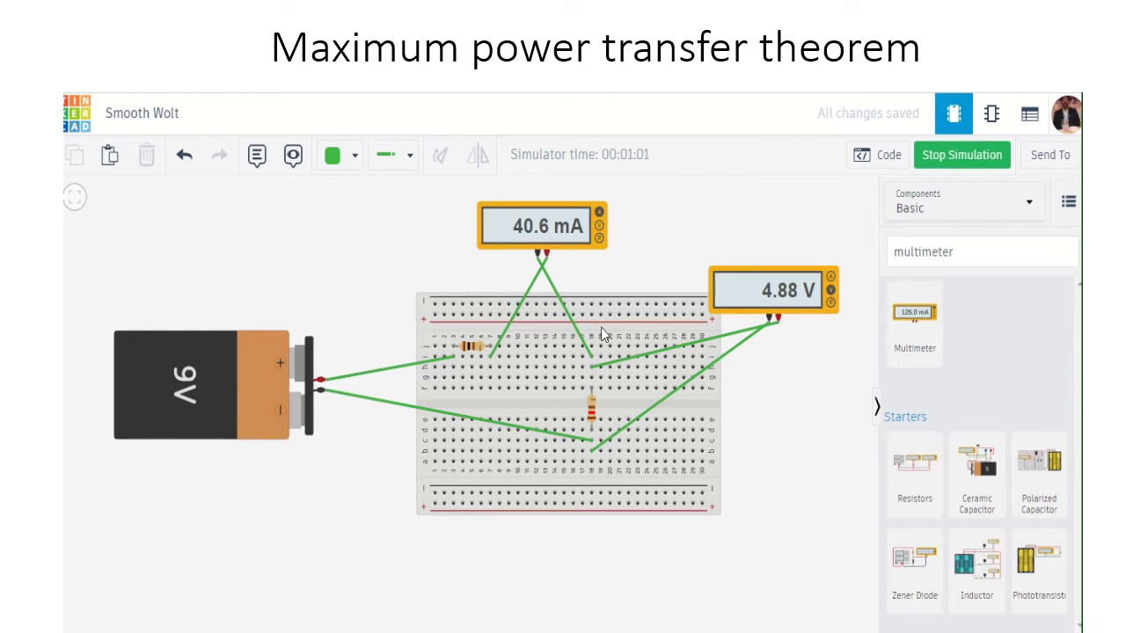
- Enter 40.6 current and 4.88 voltage in row 4 of the Word table
key("alt+Tab")
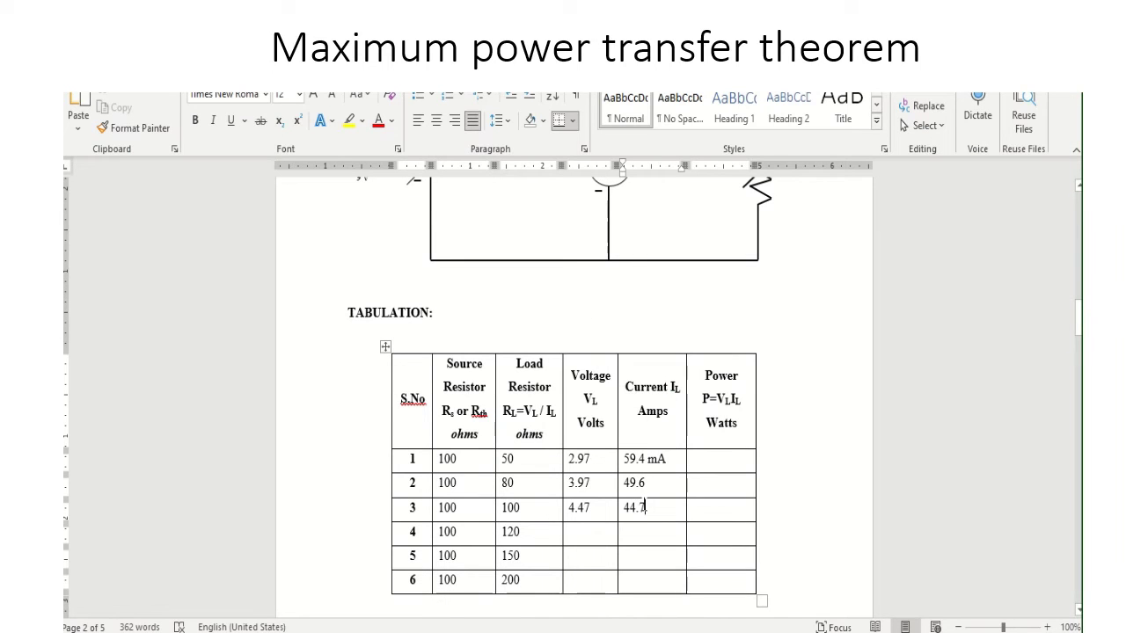
left_click(628, 533)
type("4")
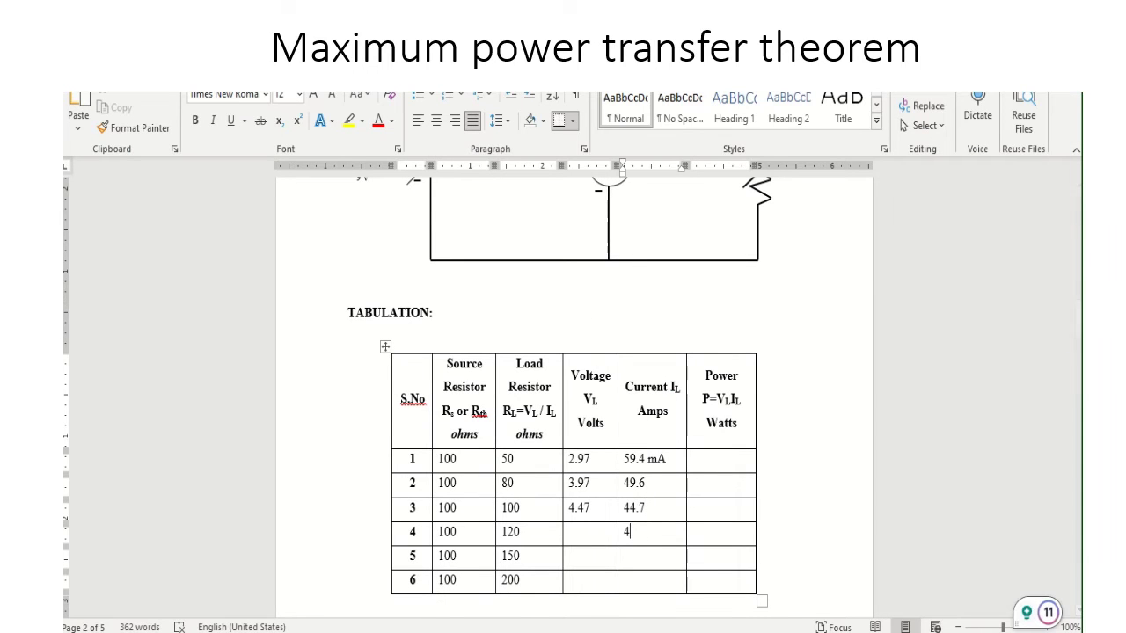
type("0.6")
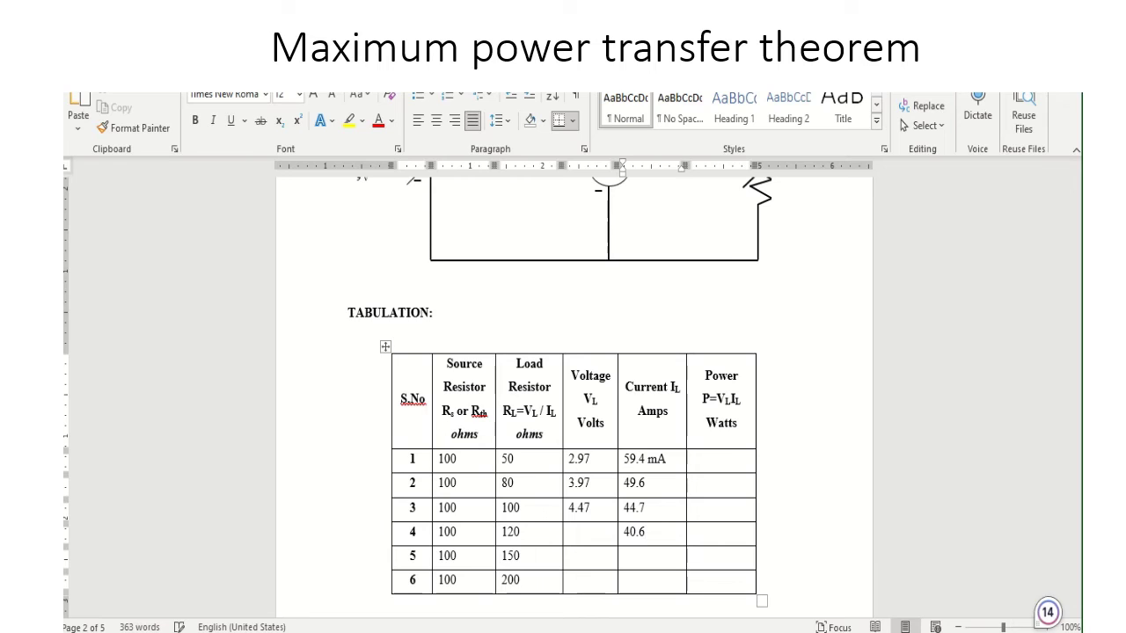
key("alt+Tab")
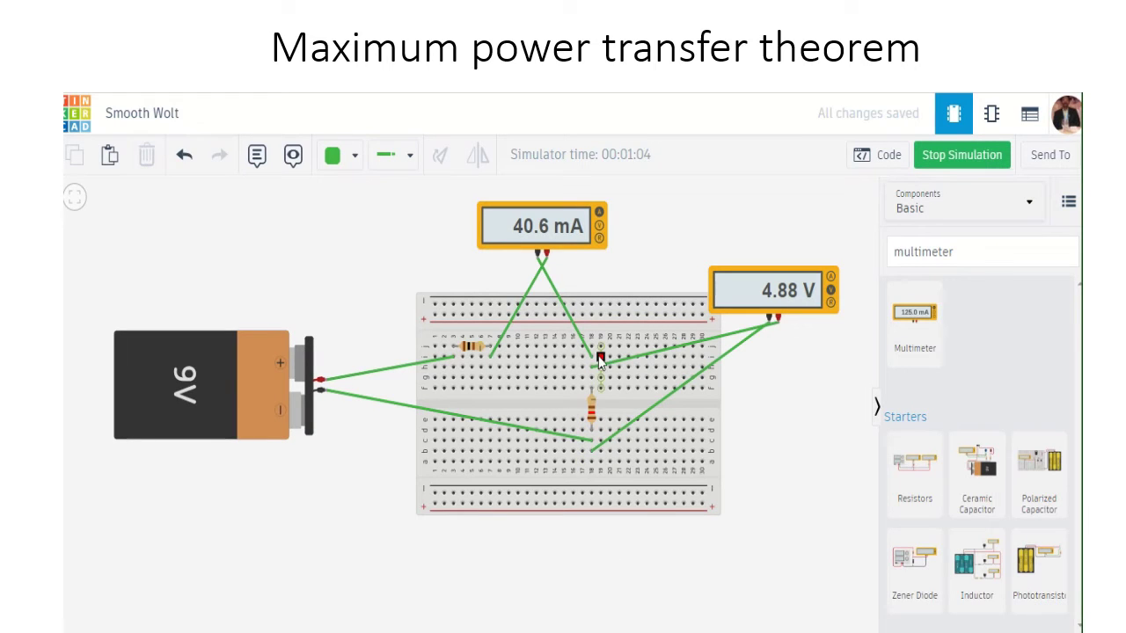
key("alt+Tab")
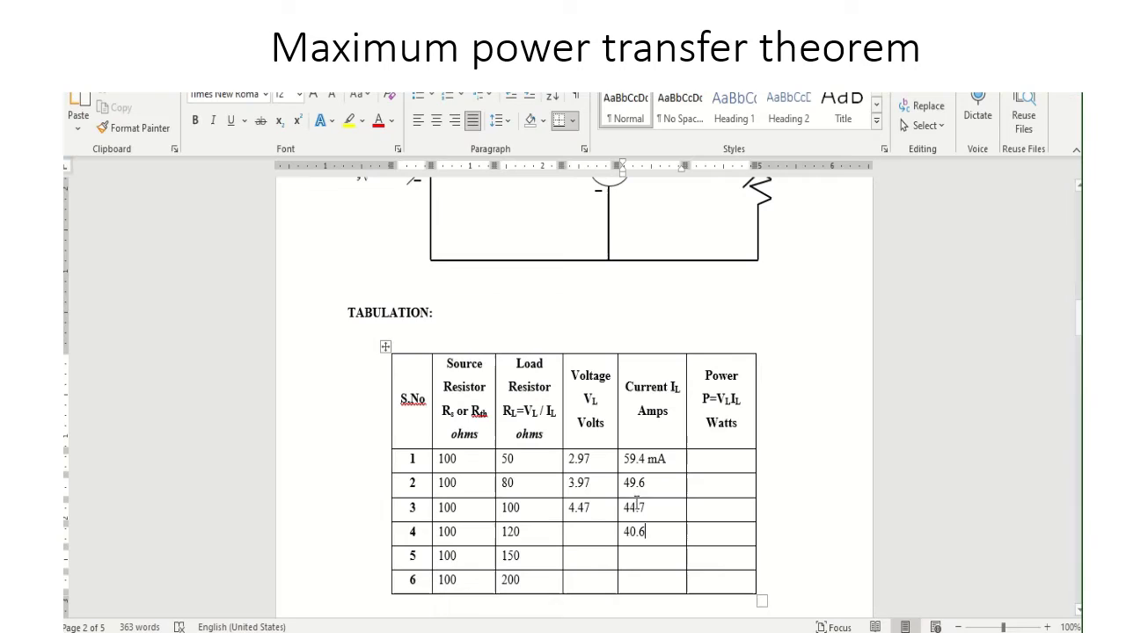
left_click(588, 533)
type("4.88")
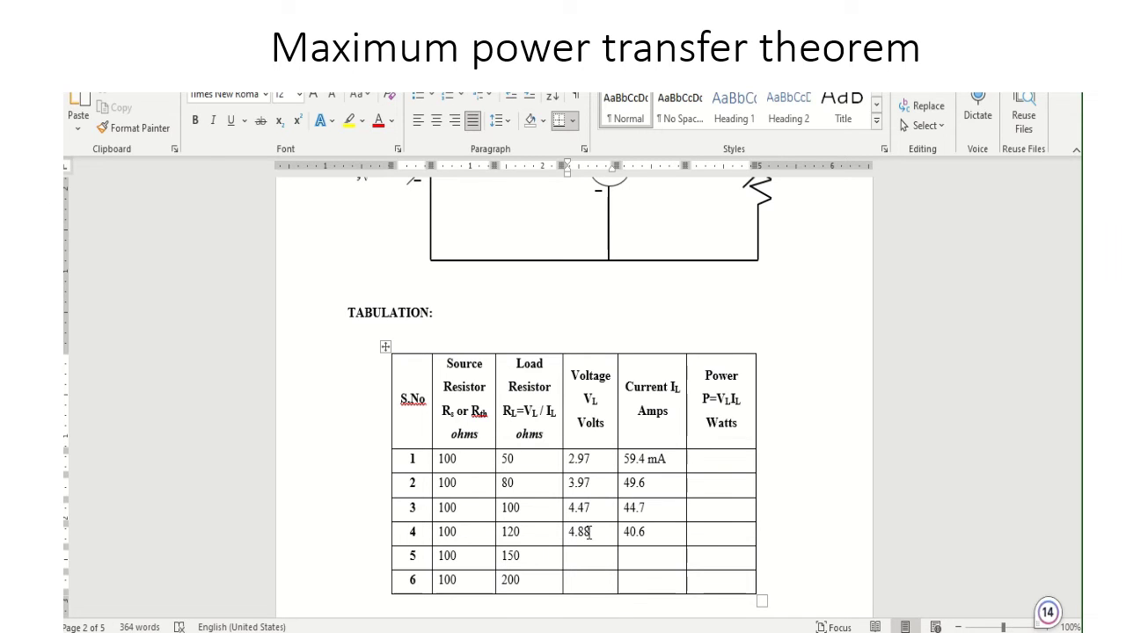
key("alt+Tab")
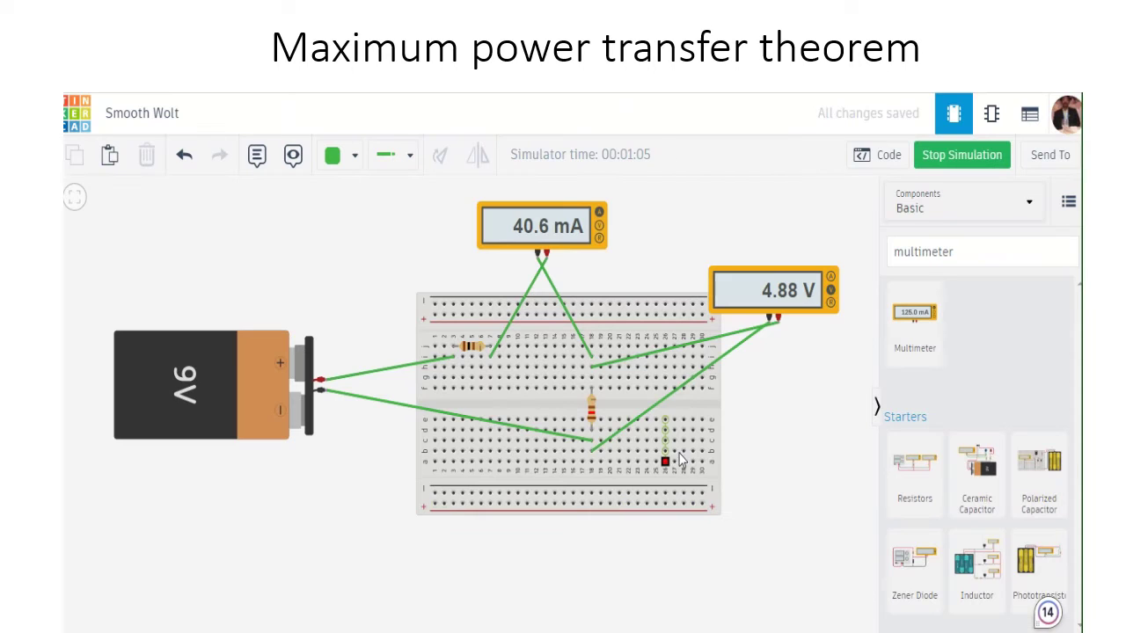
- Reopen the load resistor's properties in Tinkercad
left_click(592, 409)
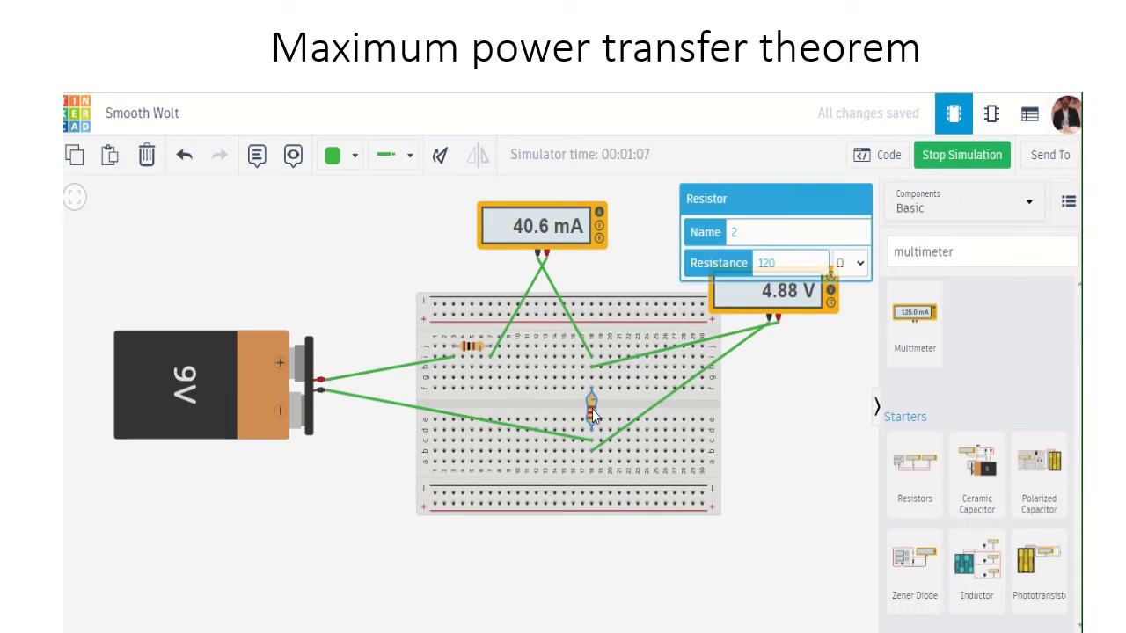
key("alt+Tab")
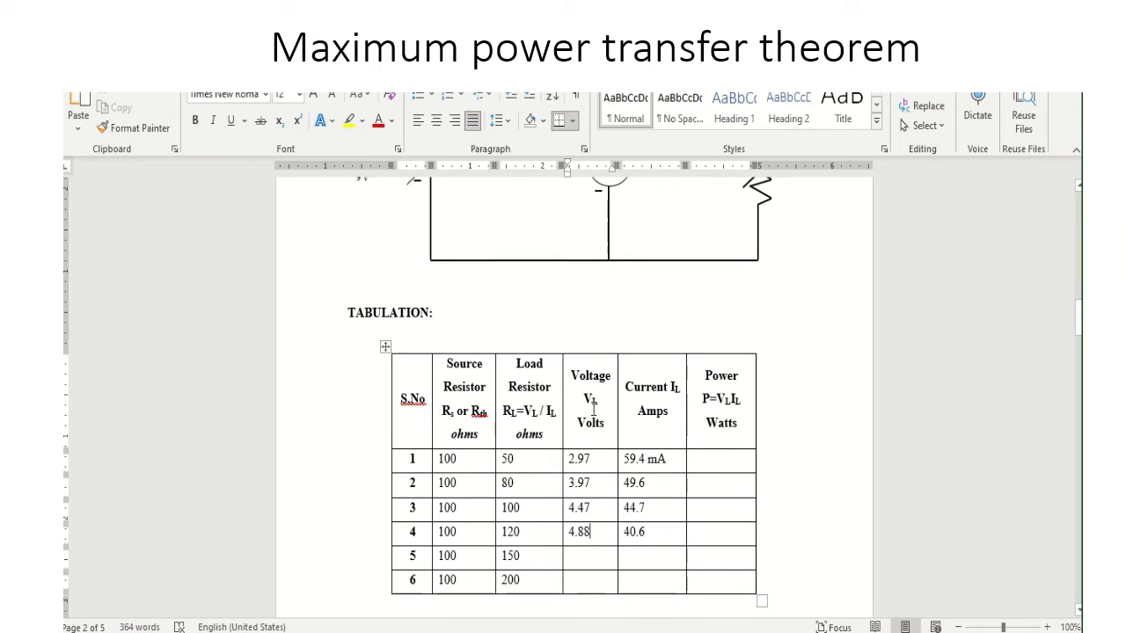
key("alt+Tab")
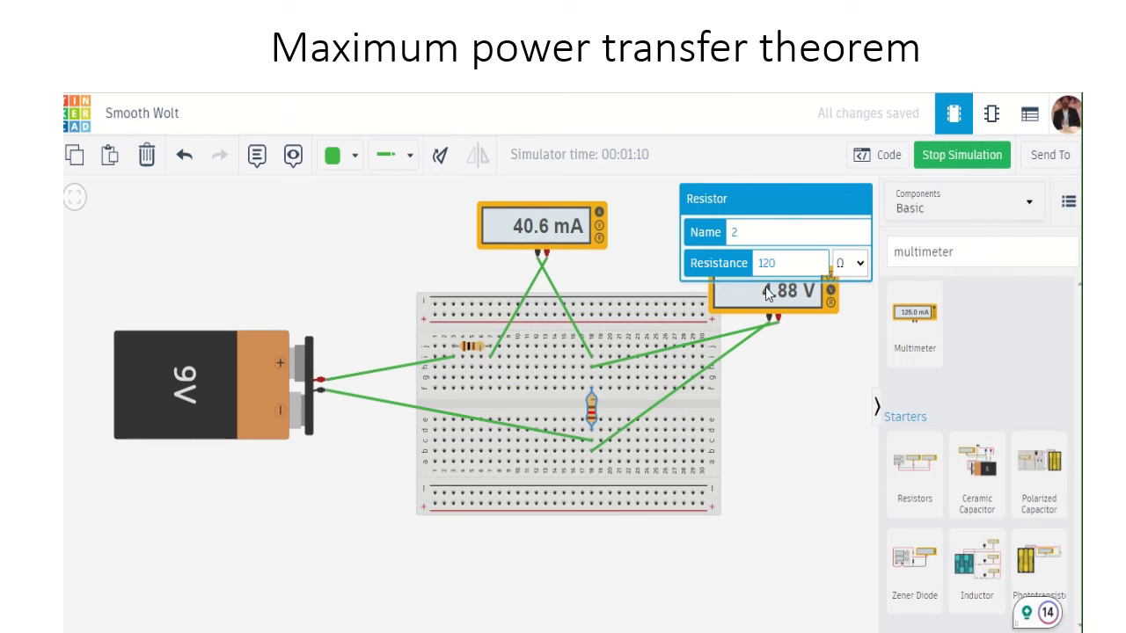
- Change the load resistor's resistance from 120 to 150 Ω
left_click_drag(786, 262, 758, 262)
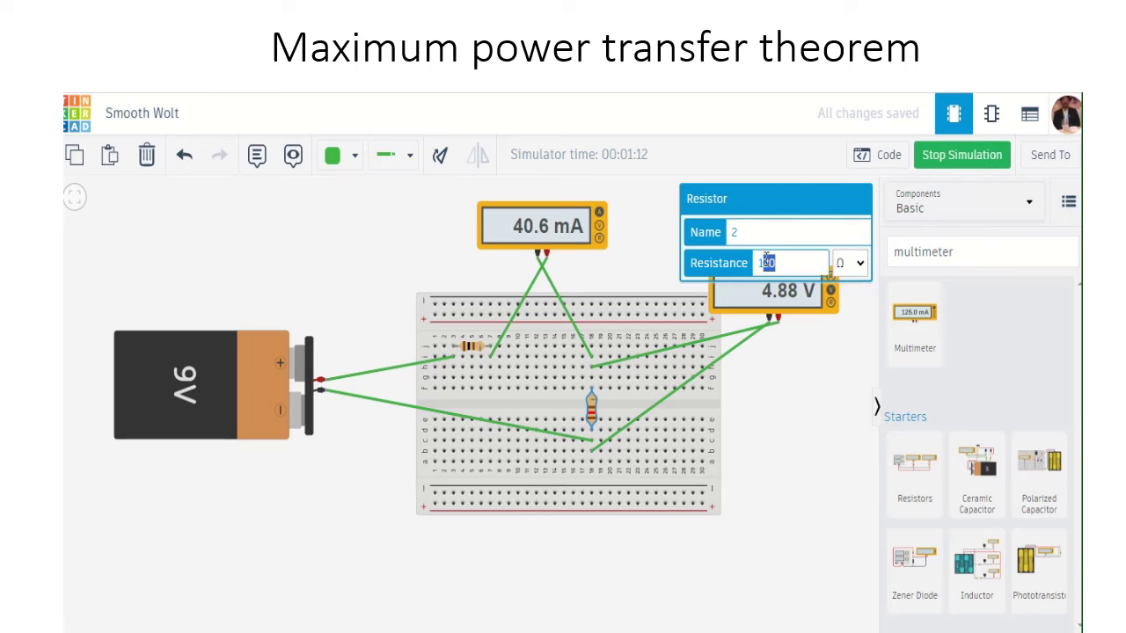
type("150")
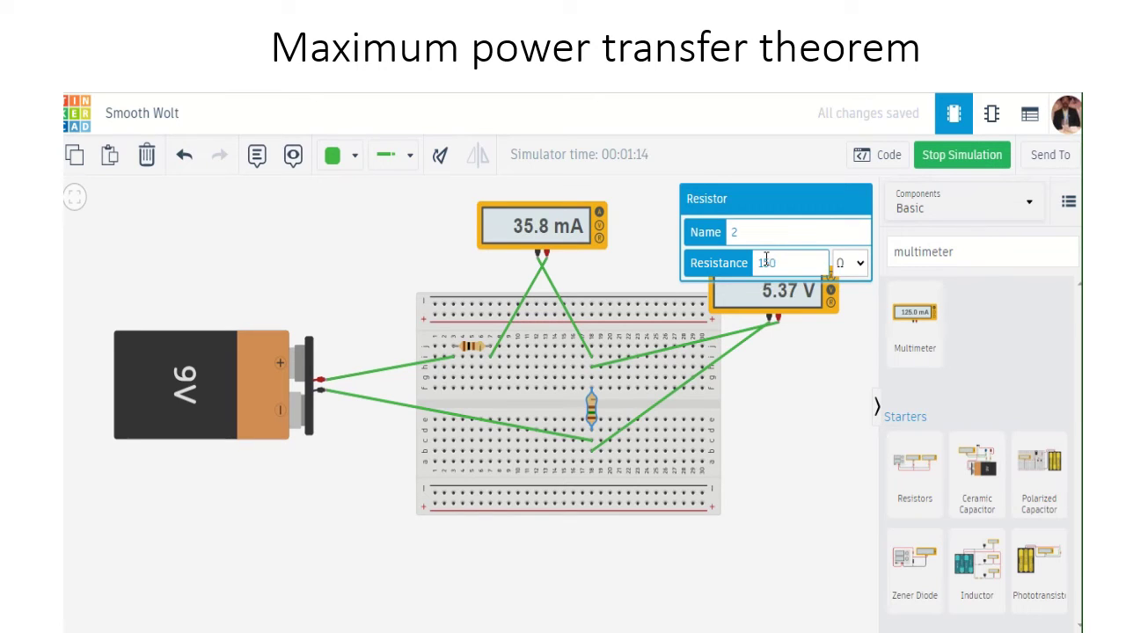
left_click(801, 455)
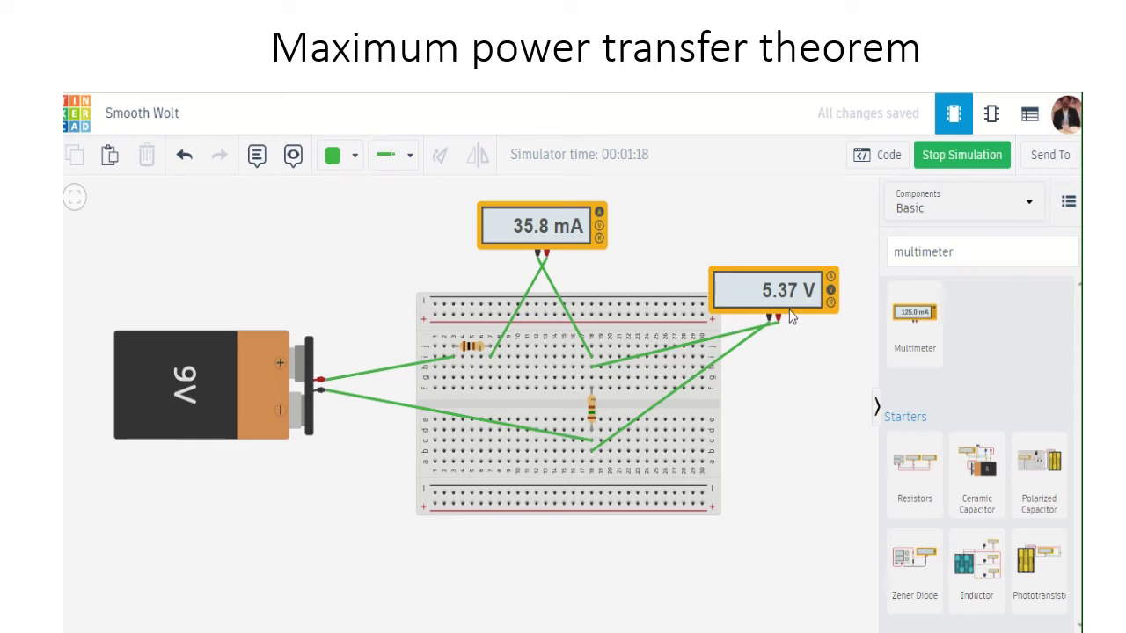
- Record 5.37 V and 35.8 mA in row 5 of the Word table
key("alt+Tab")
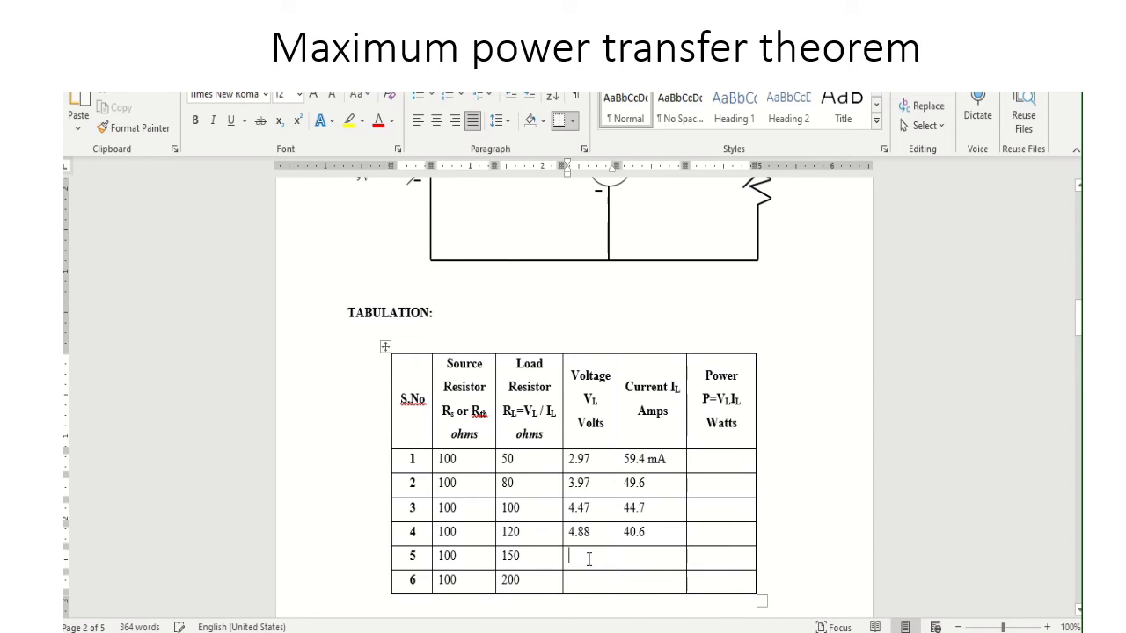
type("5.")
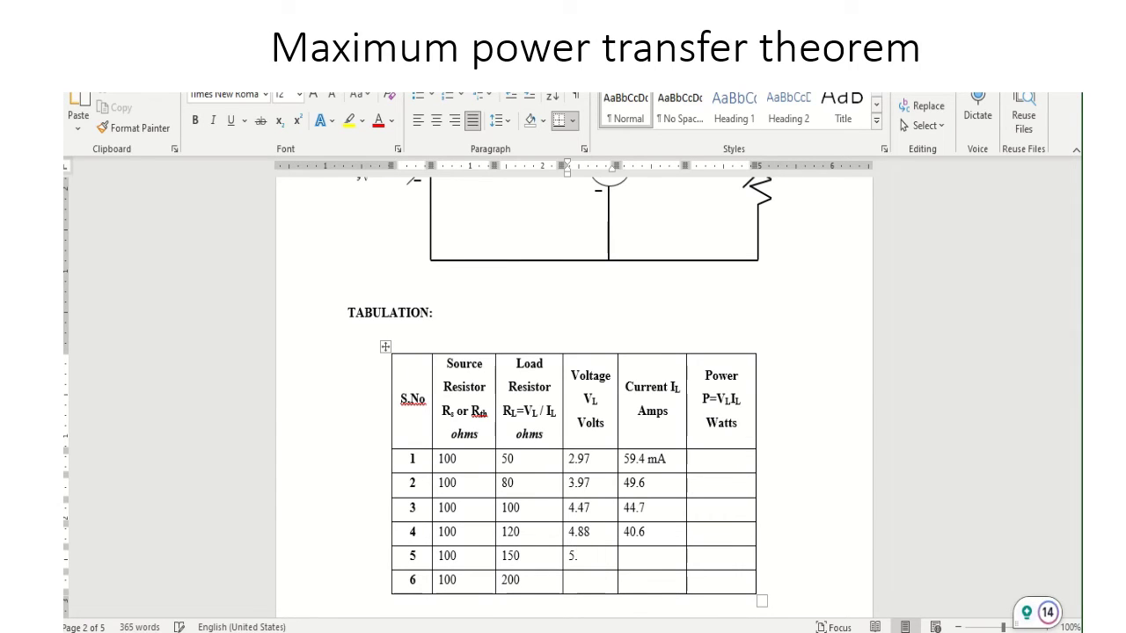
type("37")
key("alt+Tab")
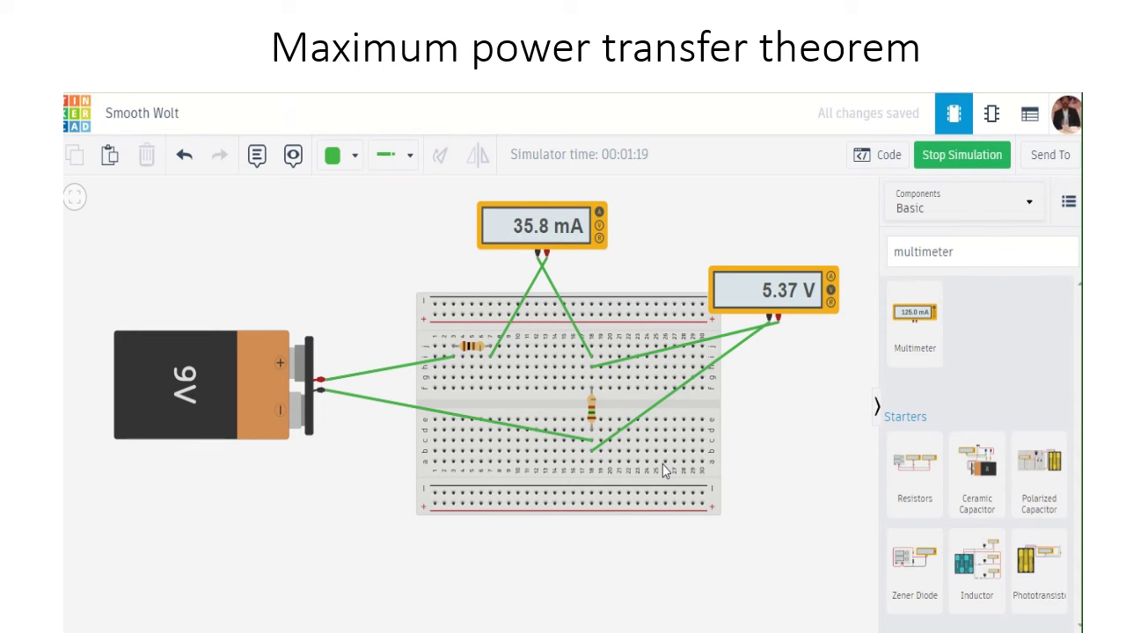
key("alt+Tab")
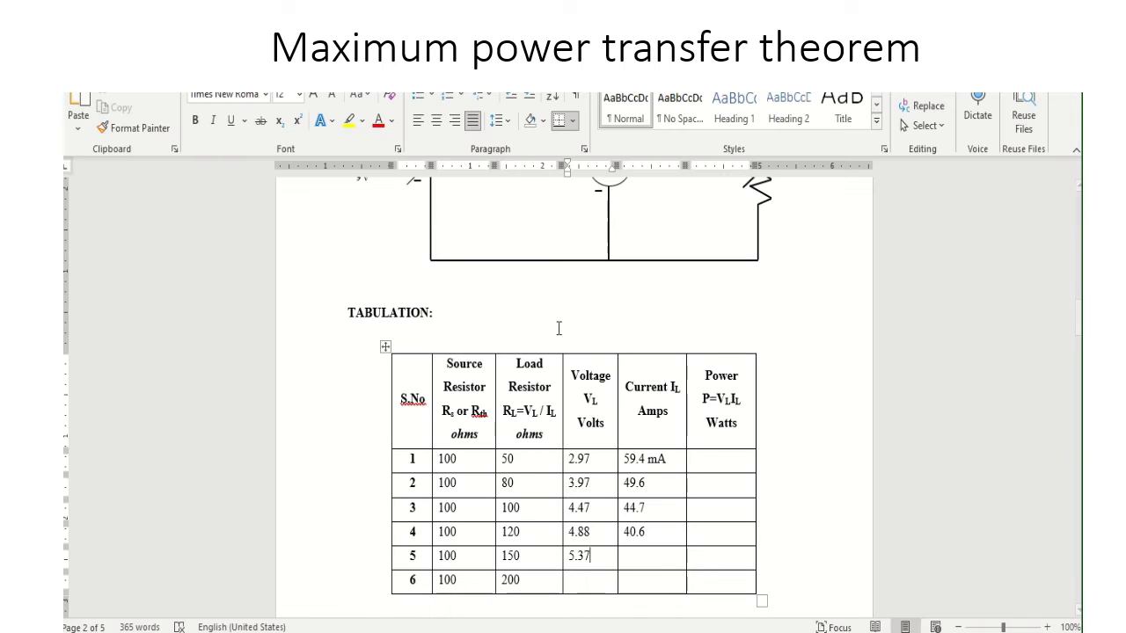
left_click(655, 556)
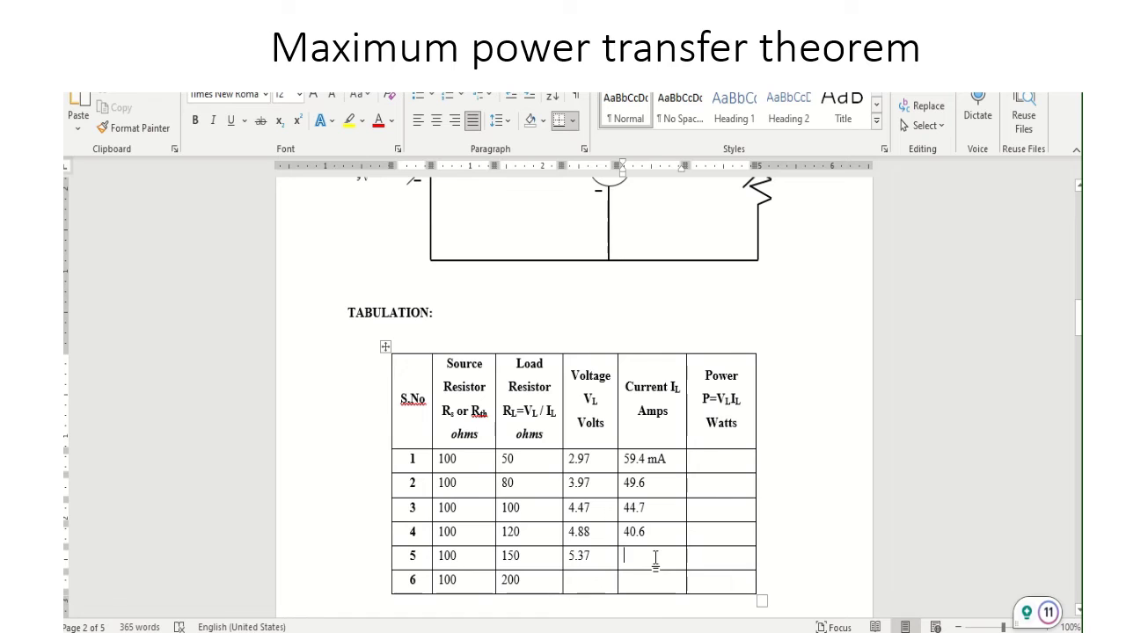
type("35.8")
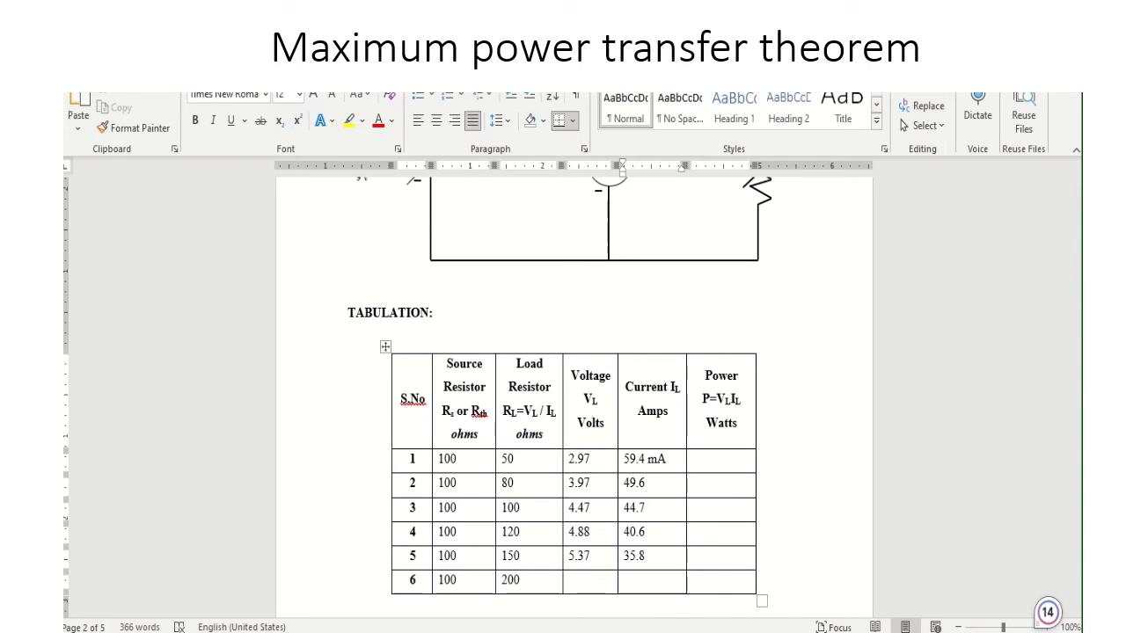
key("alt+Tab")
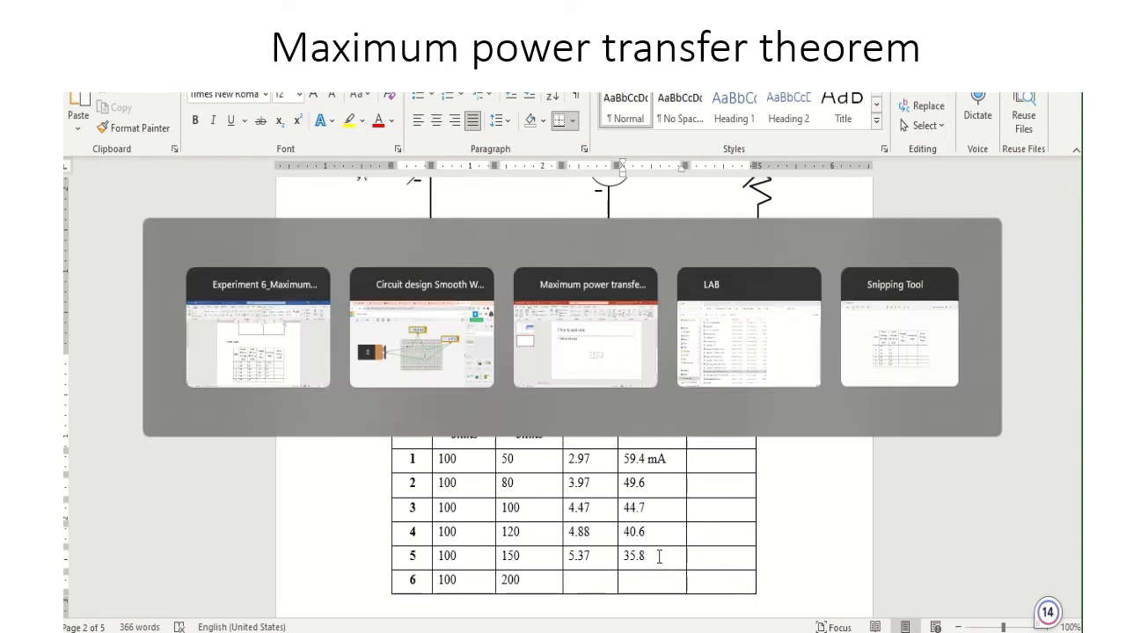
- Change the load resistor's resistance from 150 to 200 Ω
left_click(655, 365)
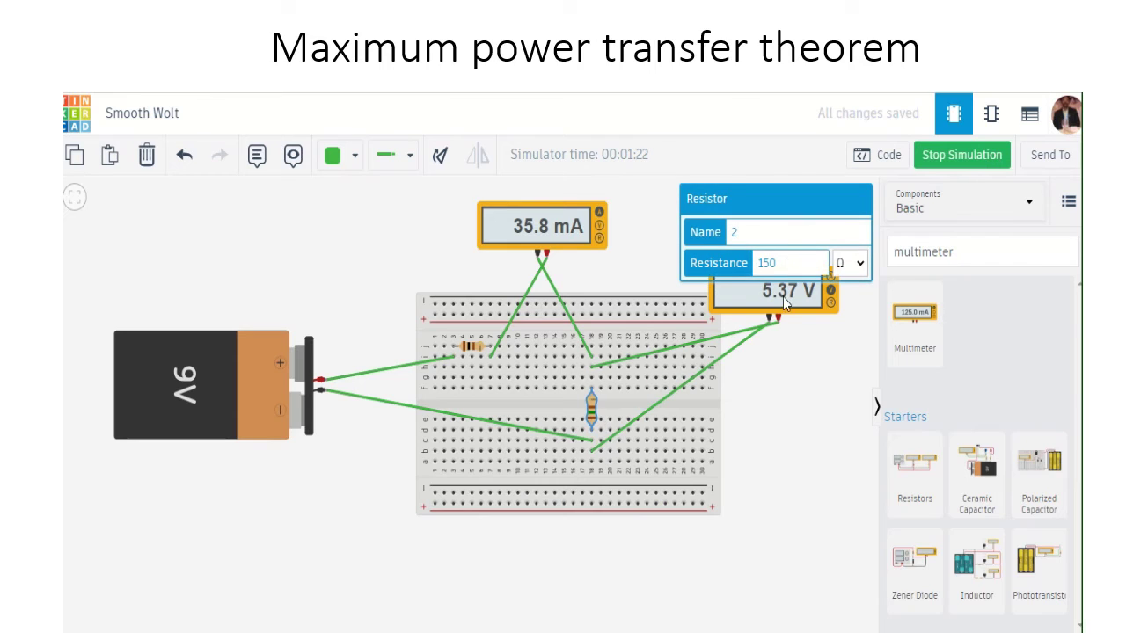
left_click_drag(781, 262, 748, 269)
type("200")
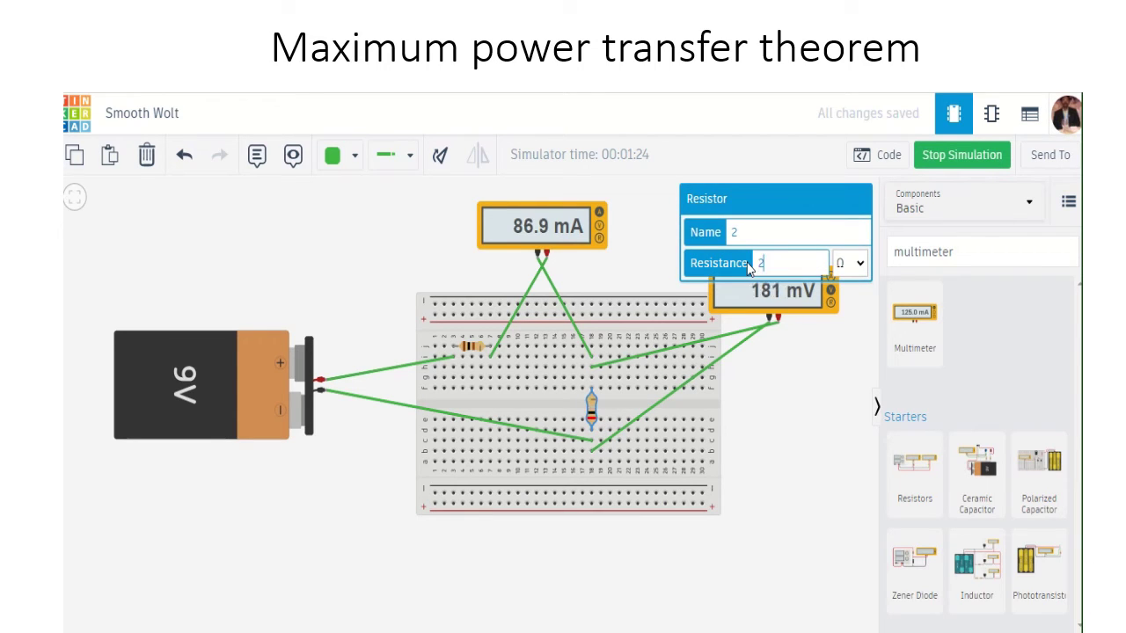
left_click(803, 430)
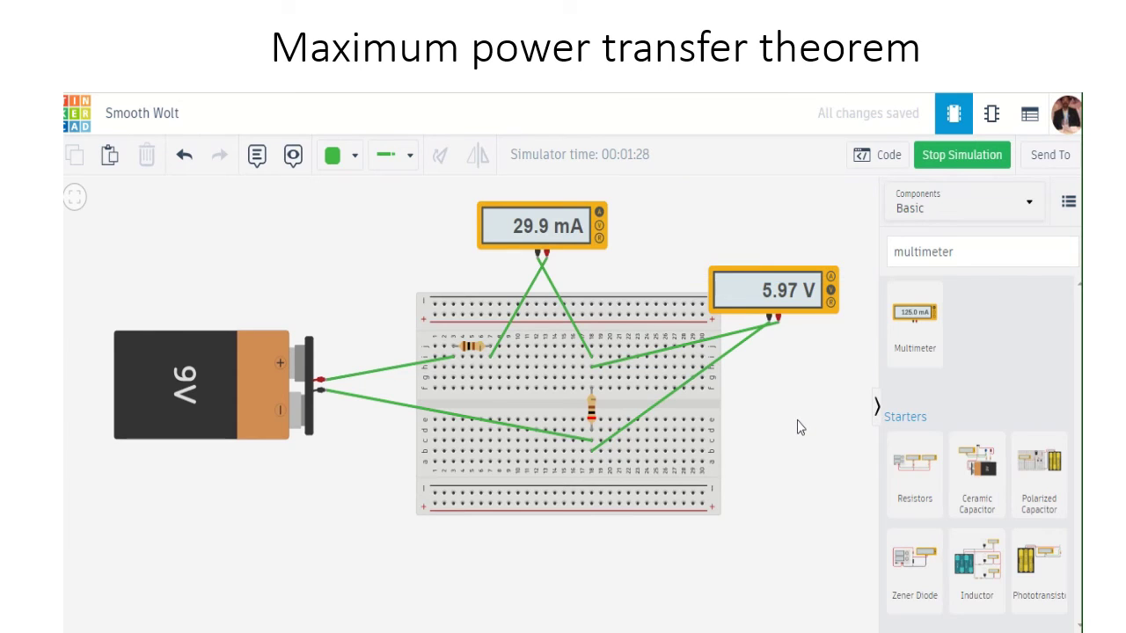
- Enter 29.9 current and 5.97 voltage in row 6 of the Word table
key("alt+Tab")
left_click(639, 581)
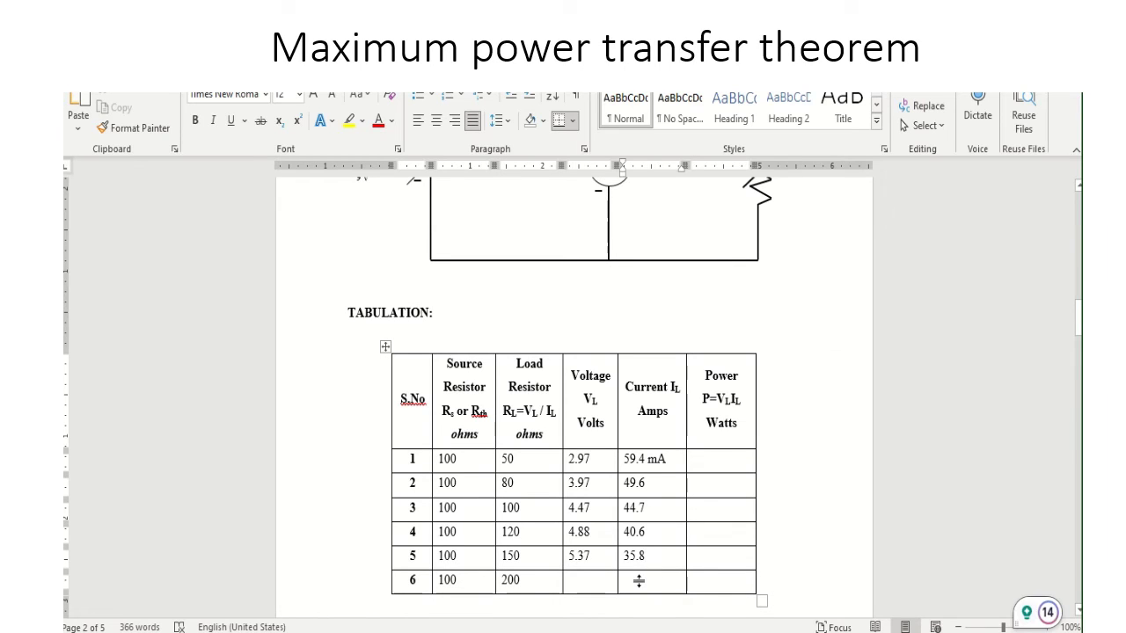
type("29")
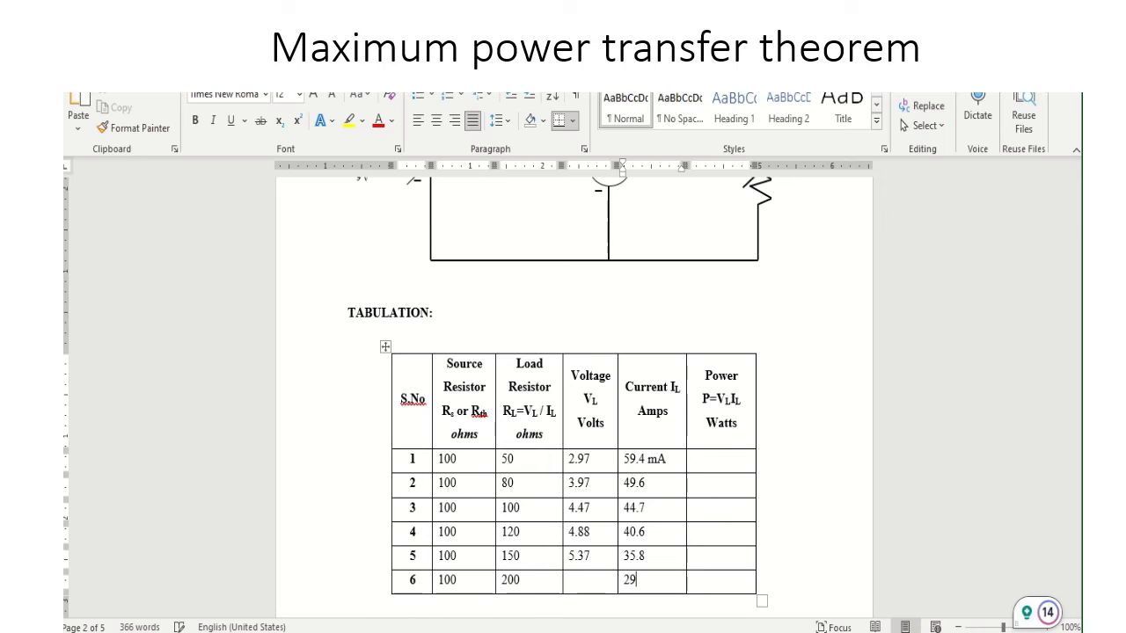
type(".9")
key("alt+Tab")
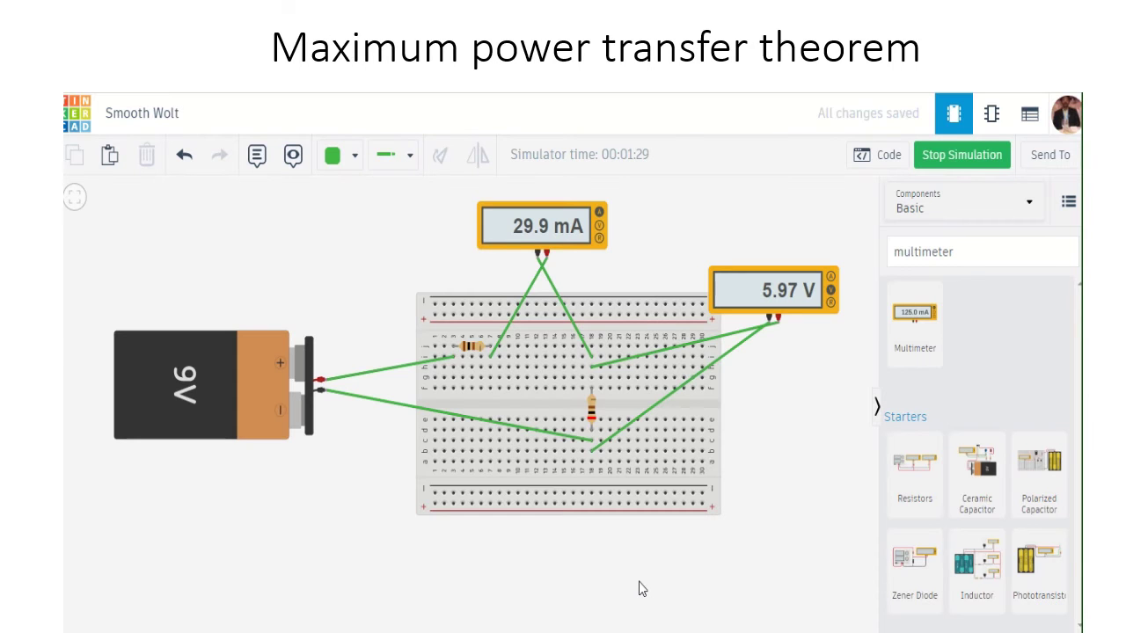
key("alt+Tab")
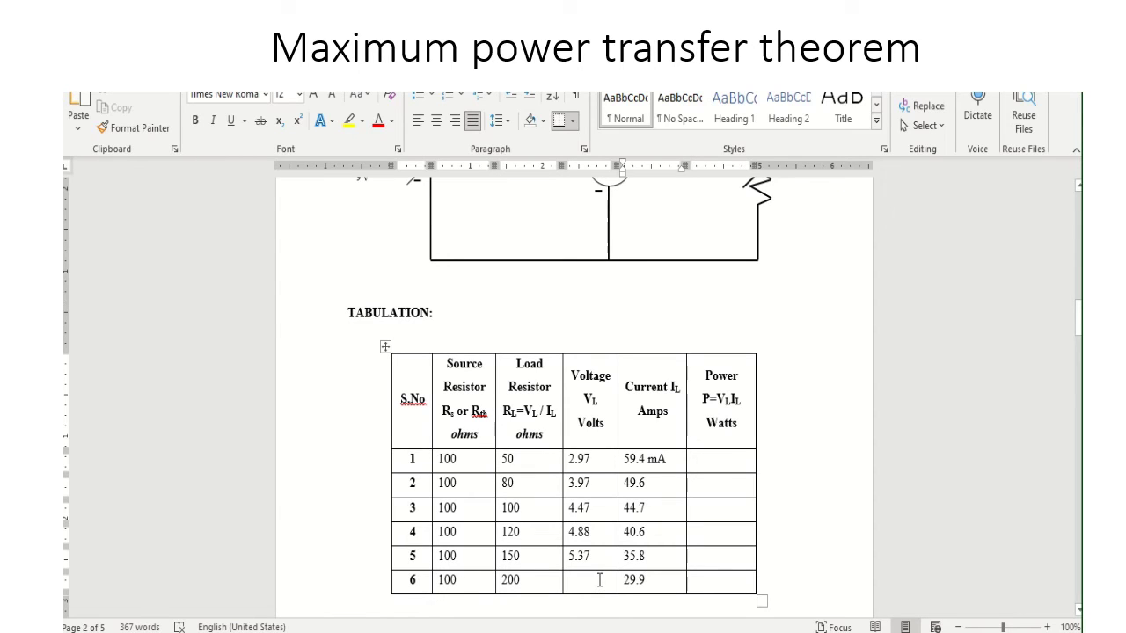
left_click(599, 579)
type("5")
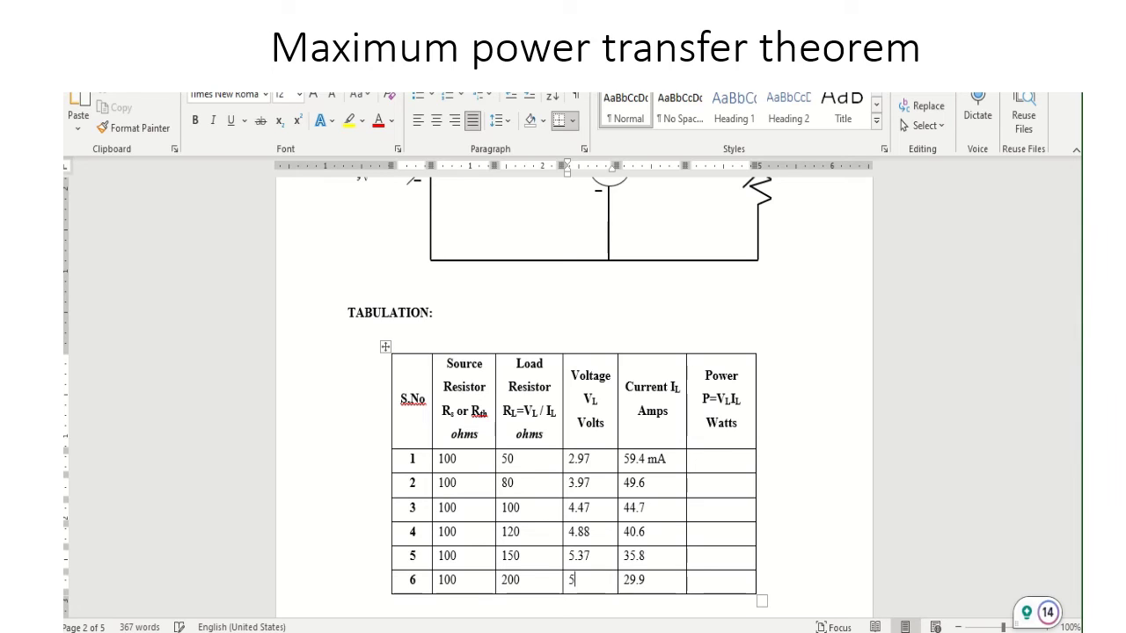
type(".97")
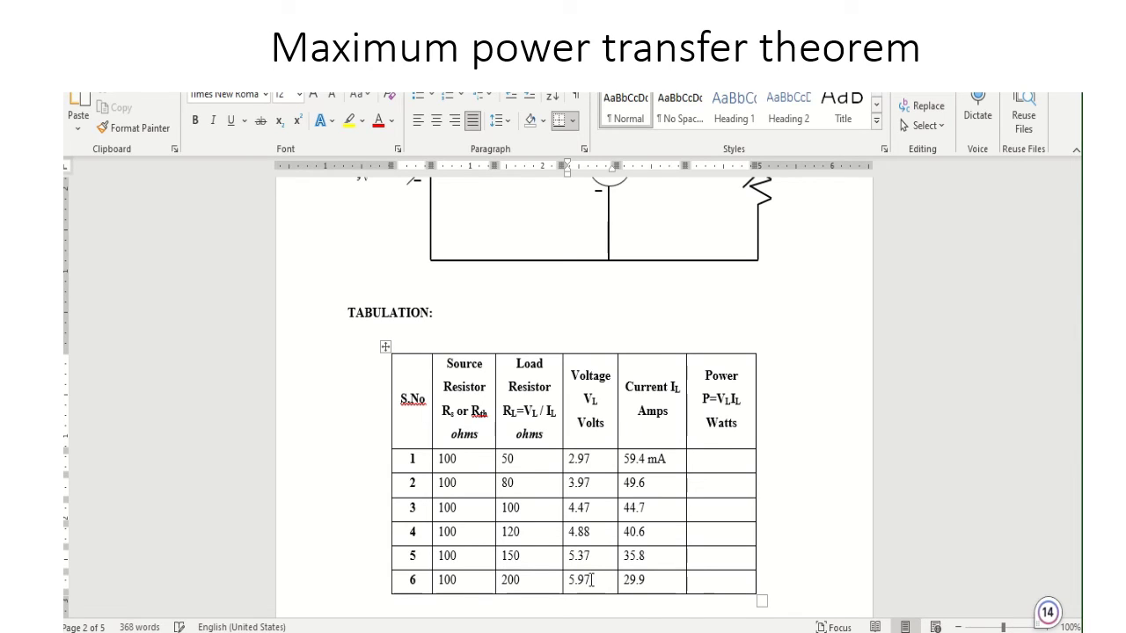